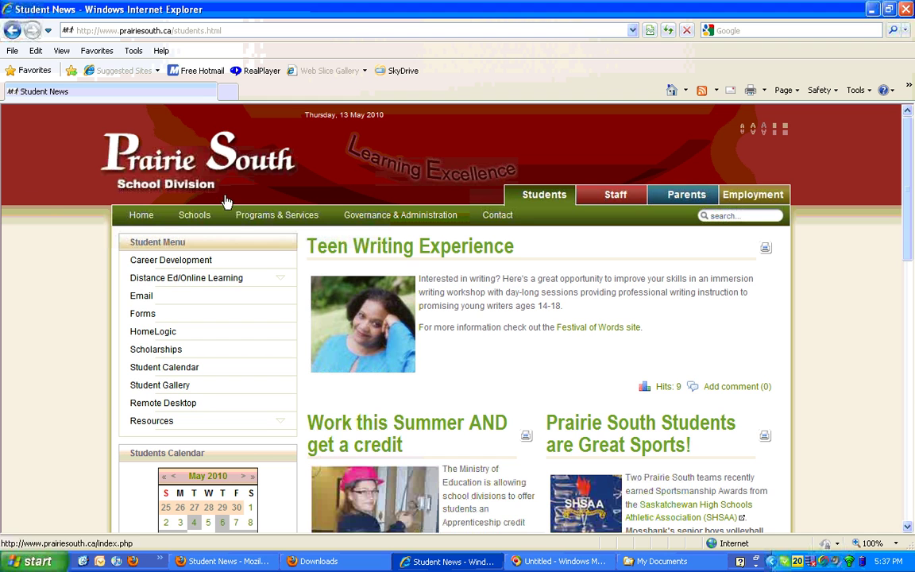
- Open the ts-student-drives.rdp connection directly from the Student Menu's Remote Desktop link and close the logon session
{"action": "left_click", "coordinate": [159, 403]}
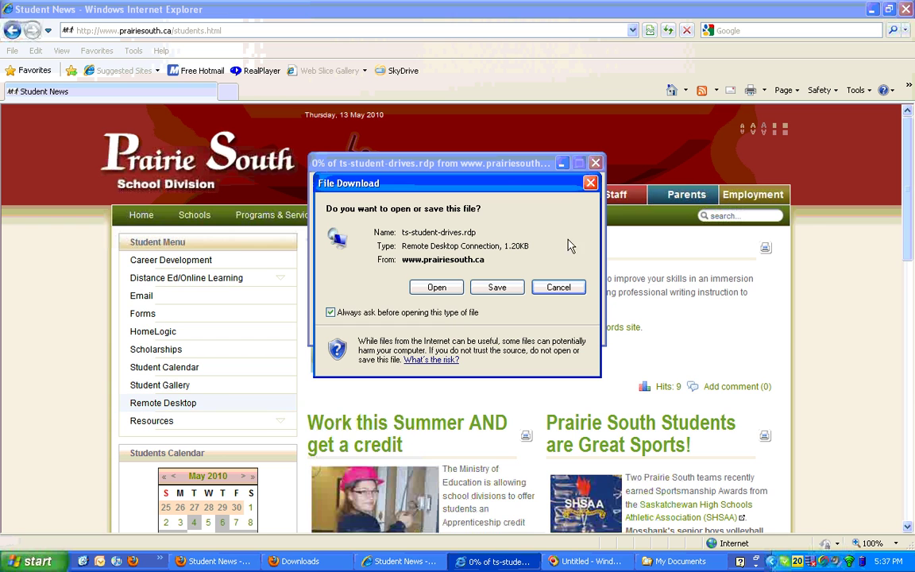
{"action": "left_click", "coordinate": [441, 289]}
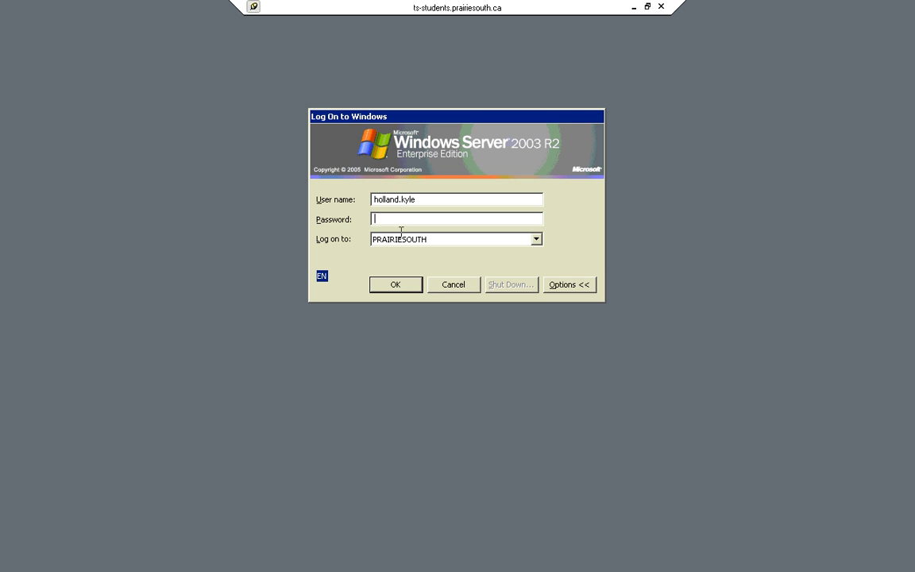
{"action": "left_click", "coordinate": [660, 7]}
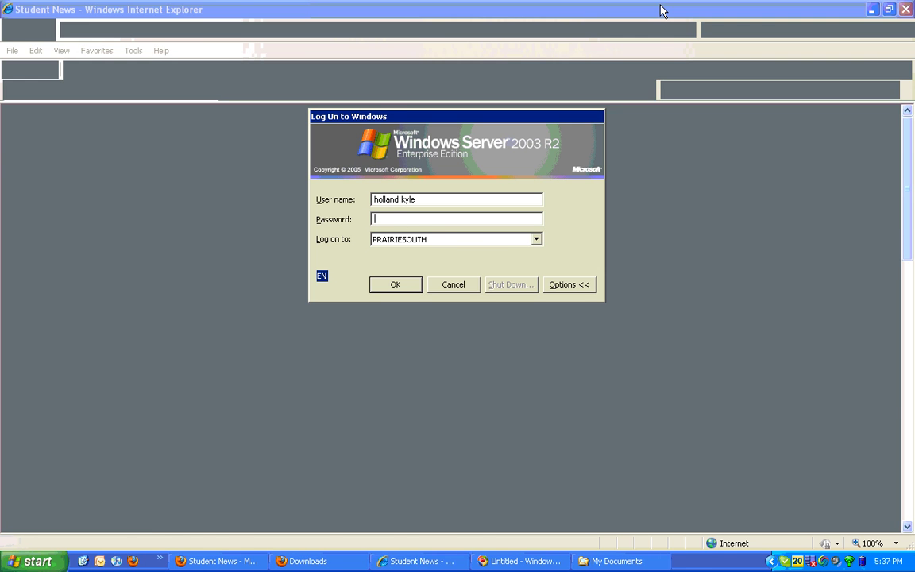
- In Firefox, download the Student Menu's Remote Desktop file as ts-student-drives to My Documents, replacing the existing copy
{"action": "left_click", "coordinate": [227, 561]}
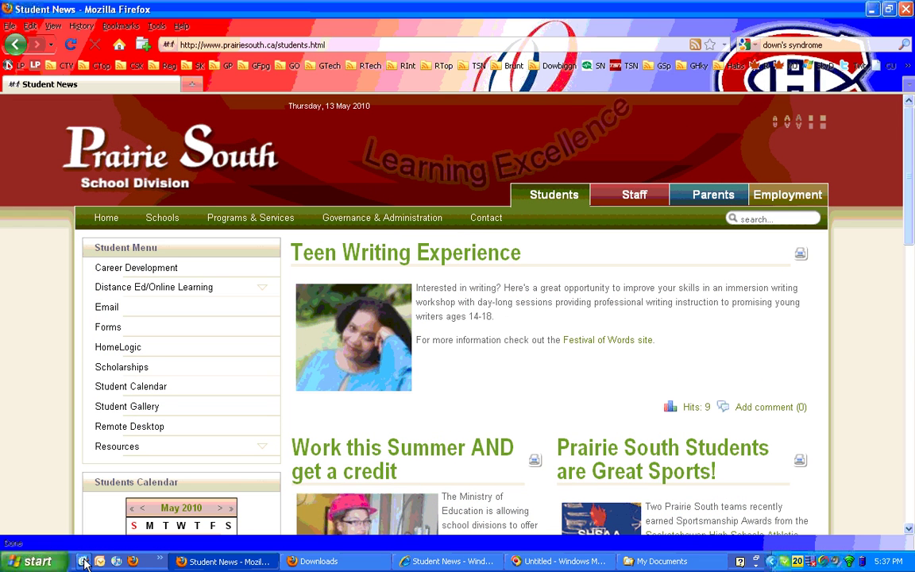
{"action": "left_click", "coordinate": [131, 429]}
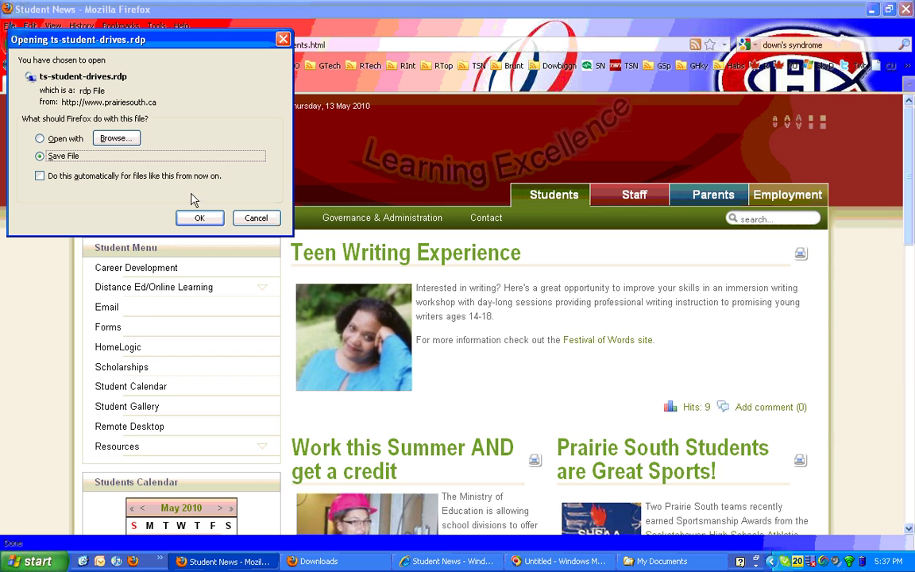
{"action": "left_click", "coordinate": [196, 218]}
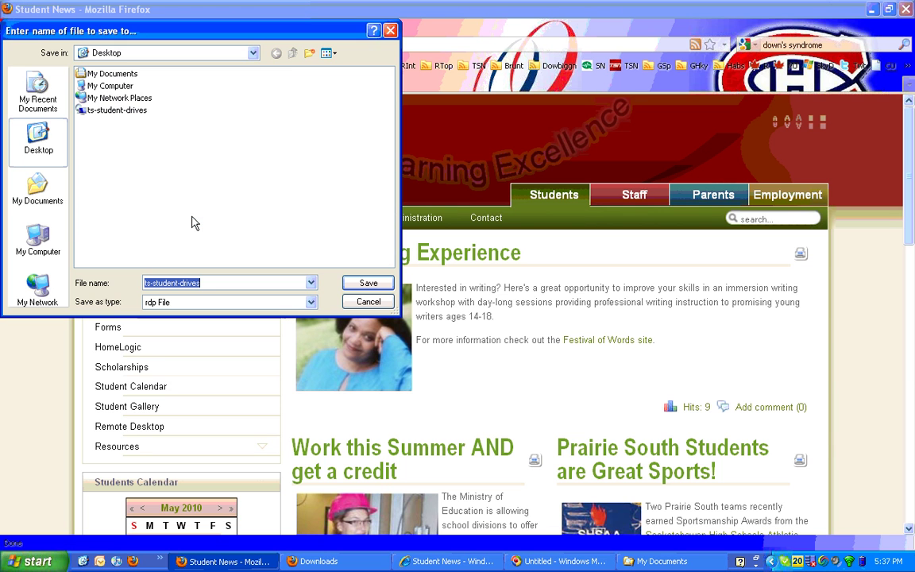
{"action": "left_click", "coordinate": [32, 199]}
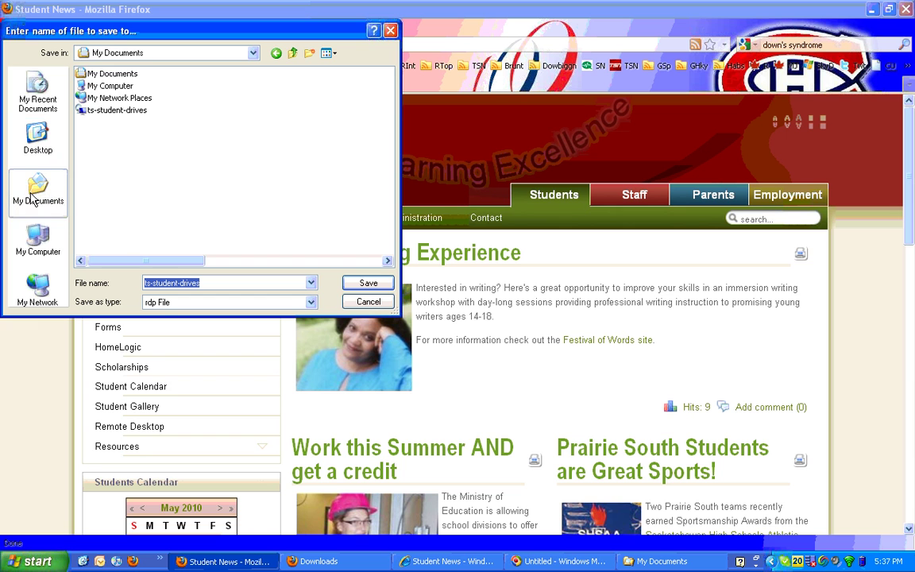
{"action": "left_click", "coordinate": [32, 143]}
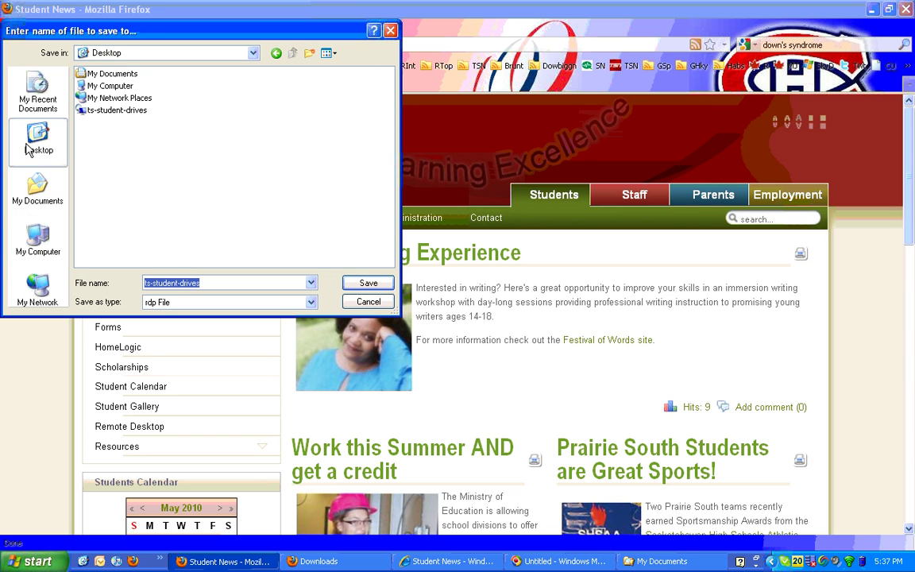
{"action": "left_click", "coordinate": [32, 194]}
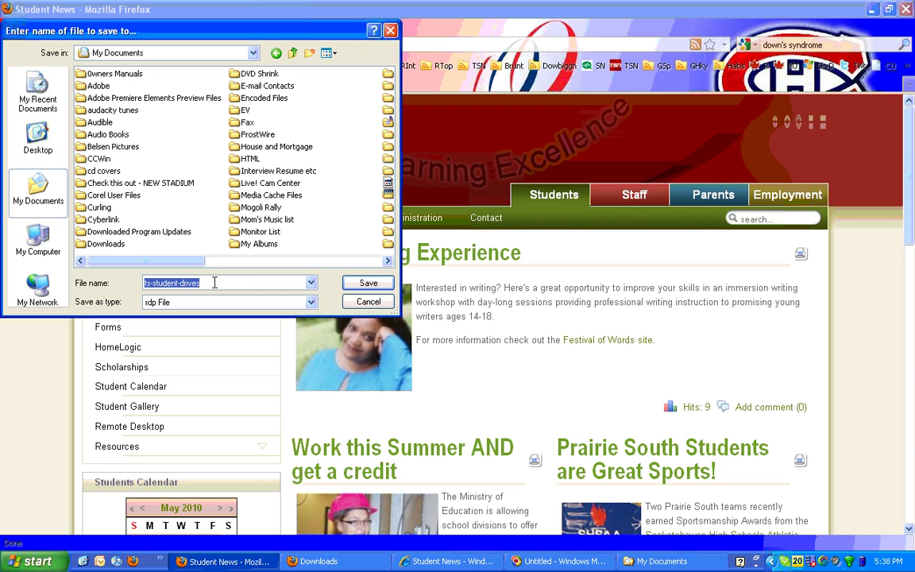
{"action": "left_click", "coordinate": [367, 283]}
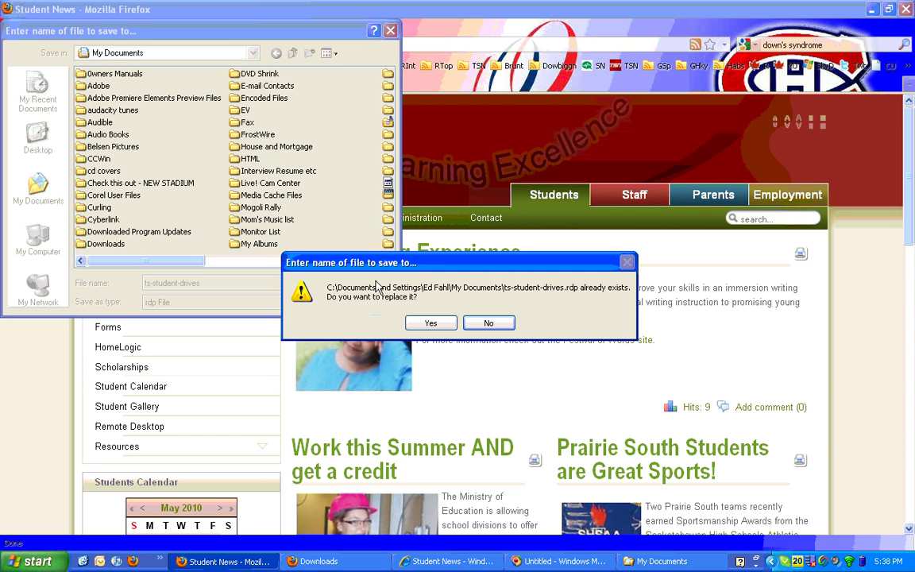
{"action": "left_click", "coordinate": [430, 322]}
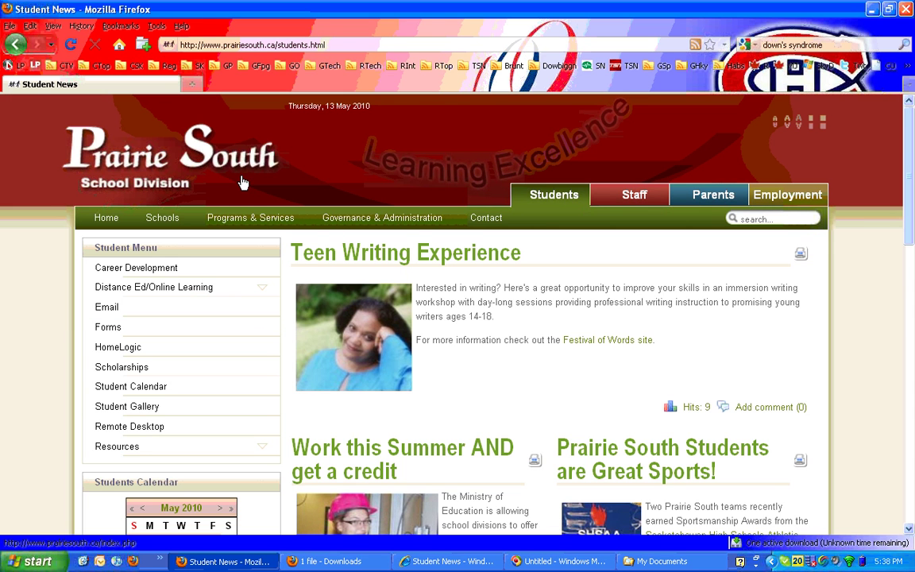
- Locate the downloaded ts-student-drives file in the Firefox download list and in the My Documents folder
{"action": "left_click", "coordinate": [345, 557]}
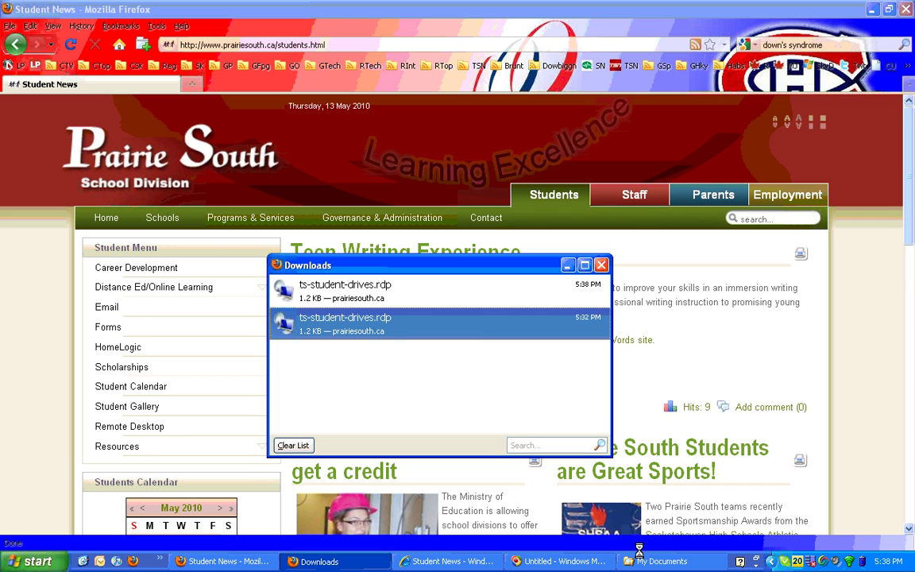
{"action": "left_click", "coordinate": [660, 566]}
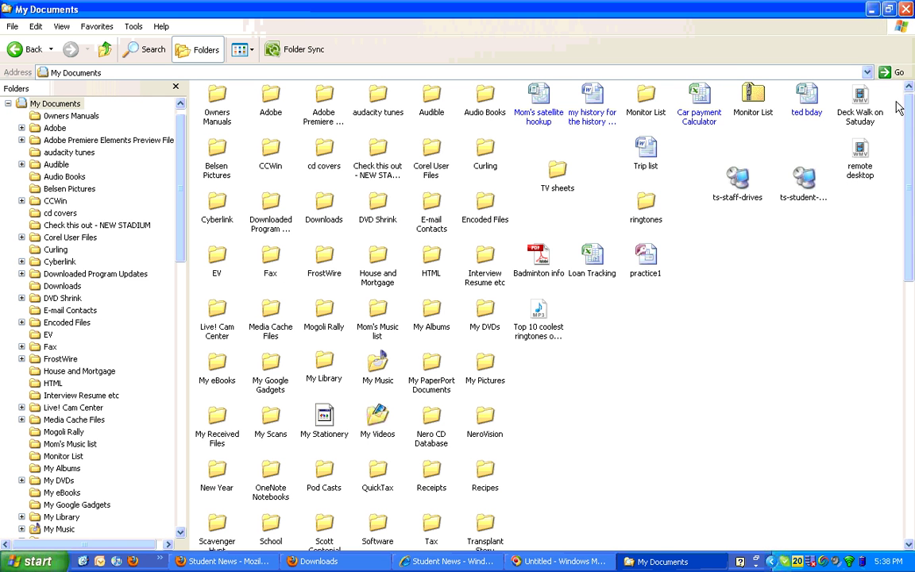
{"action": "left_click", "coordinate": [806, 188]}
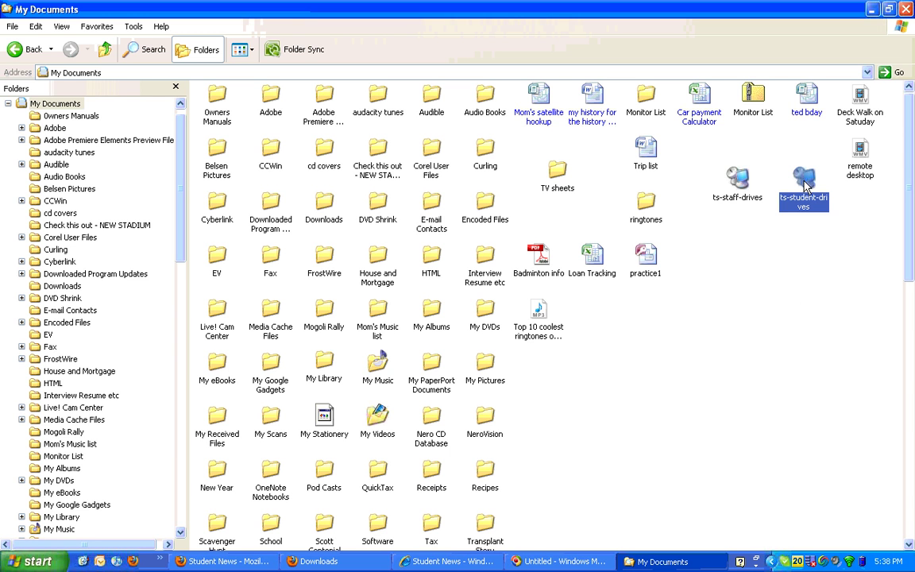
- Launch the ts-student-drives.rdp connection from the Firefox download list and close its logon session
{"action": "left_click", "coordinate": [350, 562]}
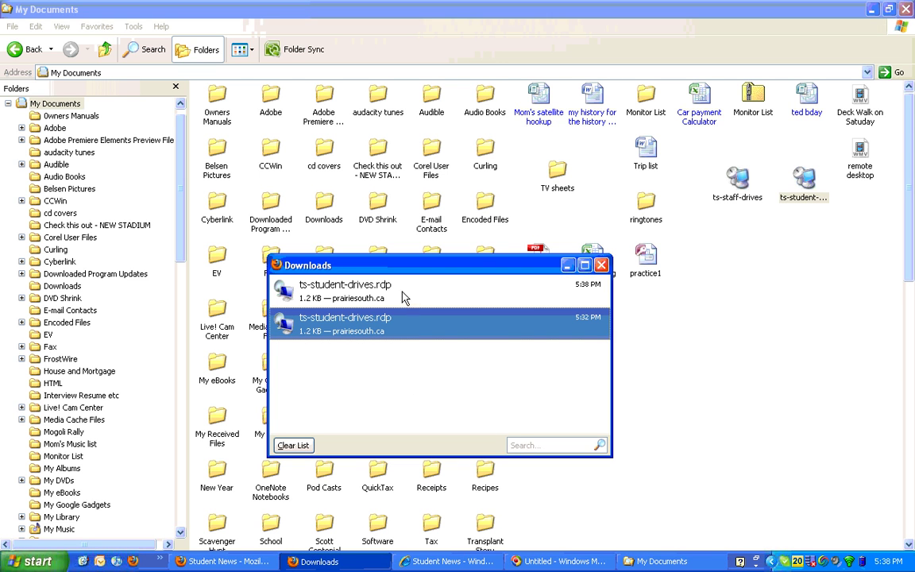
{"action": "double_click", "coordinate": [391, 329]}
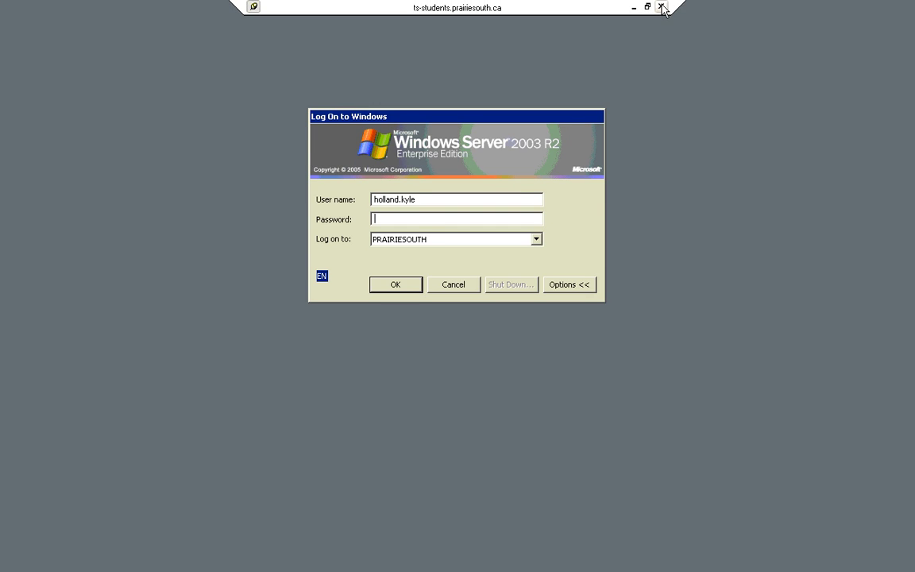
{"action": "left_click", "coordinate": [662, 7]}
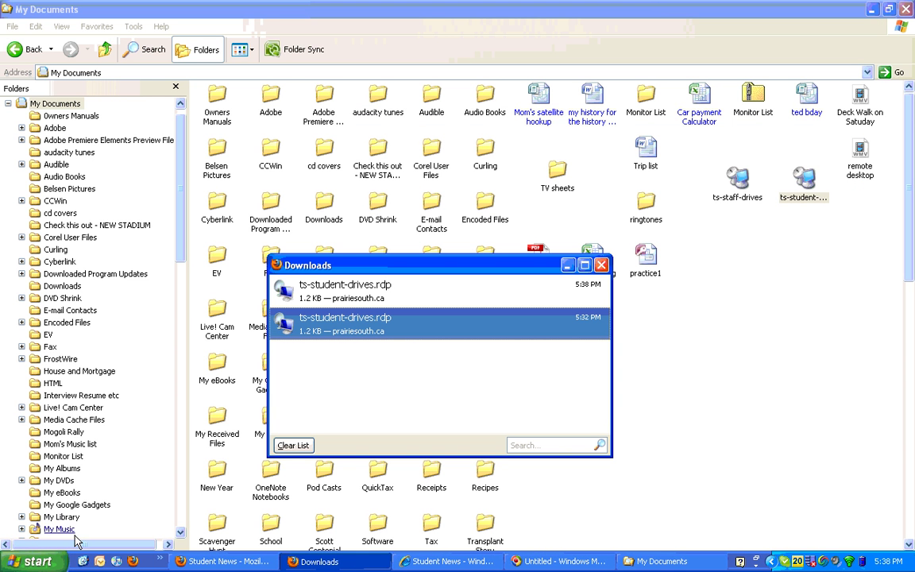
- Connect through the ts-student-drives file on the local desktop and log on to PRAIRIESOUTH with the account password
{"action": "left_click", "coordinate": [84, 561]}
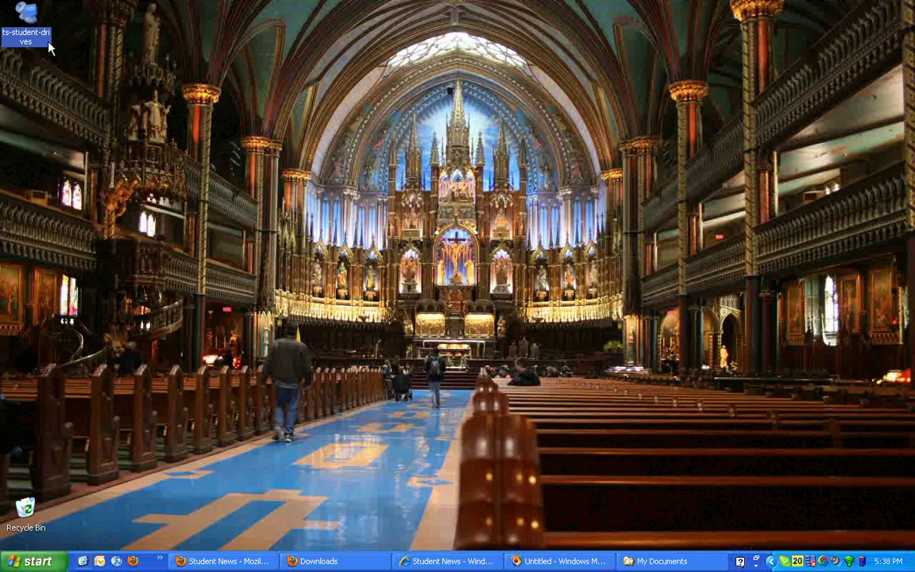
{"action": "left_click_drag", "start_coordinate": [48, 48], "coordinate": [54, 85]}
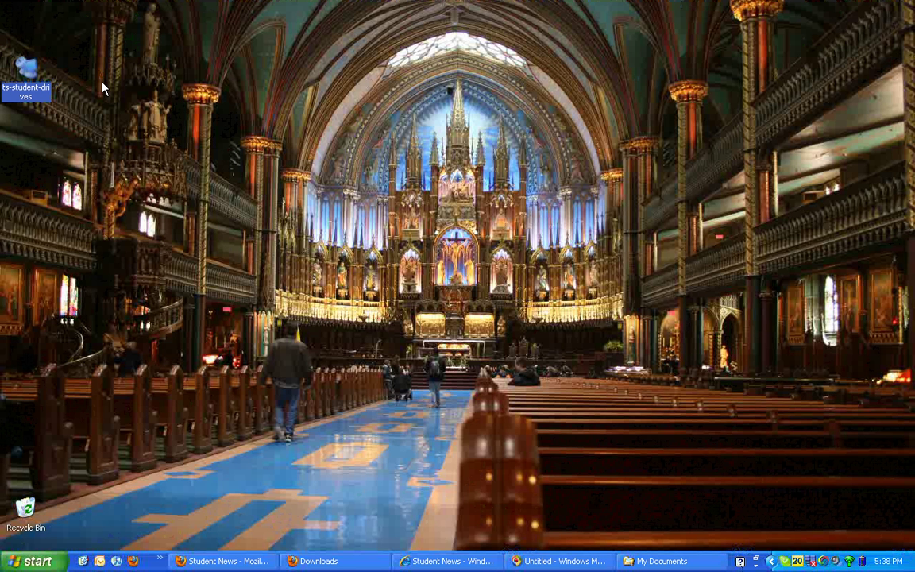
{"action": "right_click", "coordinate": [26, 75]}
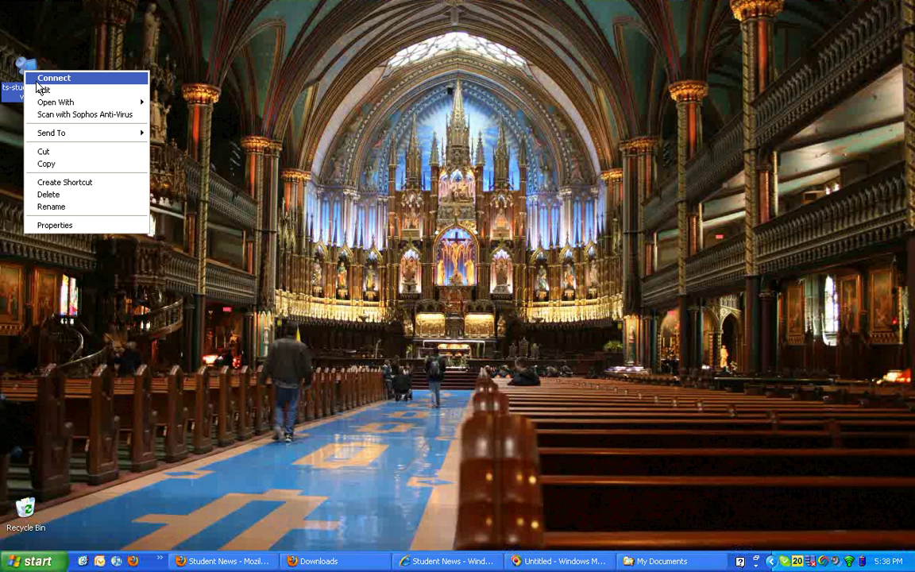
{"action": "left_click", "coordinate": [38, 82]}
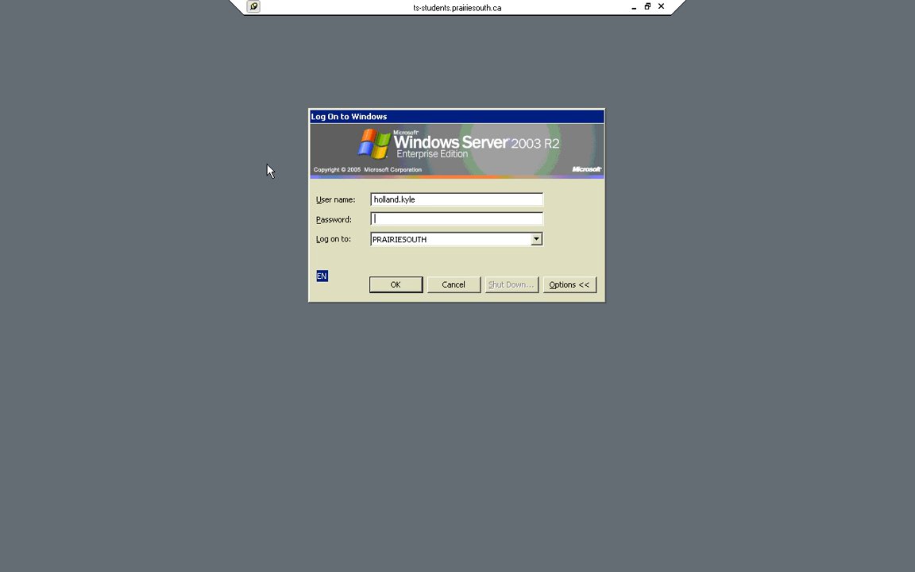
{"action": "type", "text": "xxxxxx"}
{"action": "key", "text": "Return"}
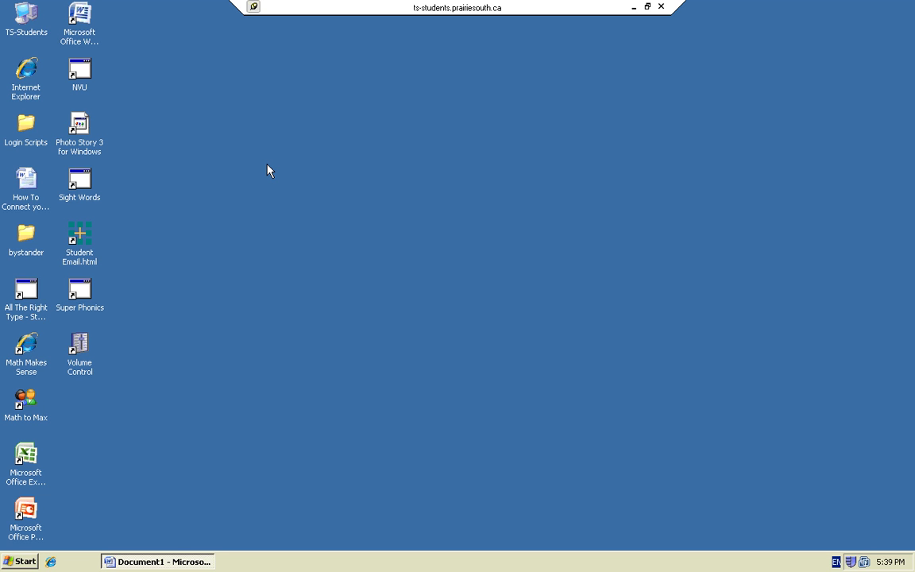
- Start Microsoft Word, browse the teacher's folder in My Documents for files to open, cancel without opening any, and minimize Word
{"action": "double_click", "coordinate": [80, 17]}
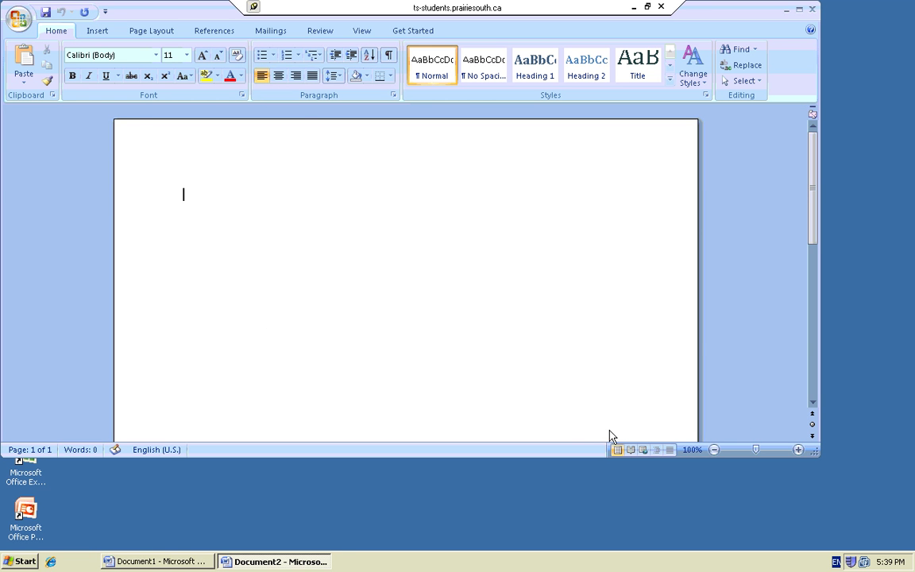
{"action": "left_click", "coordinate": [16, 20]}
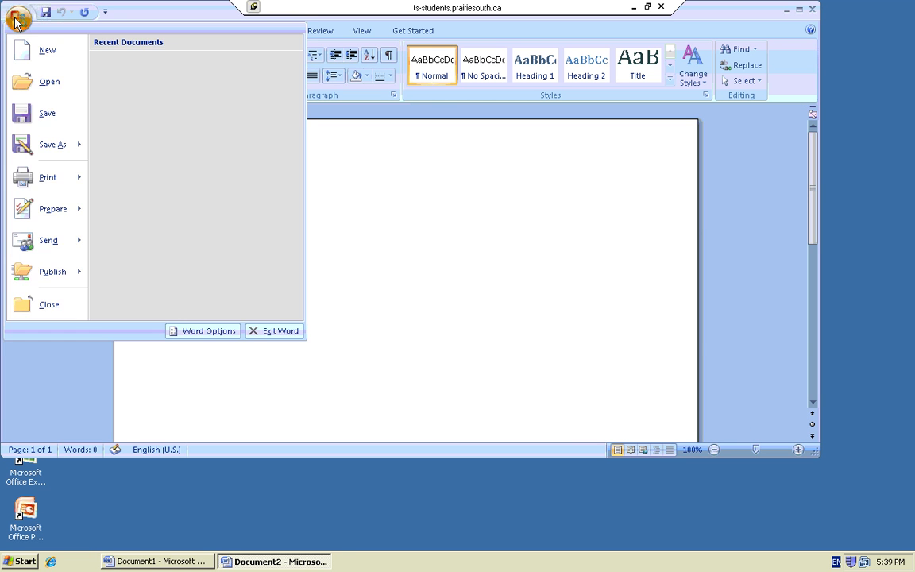
{"action": "left_click", "coordinate": [44, 88]}
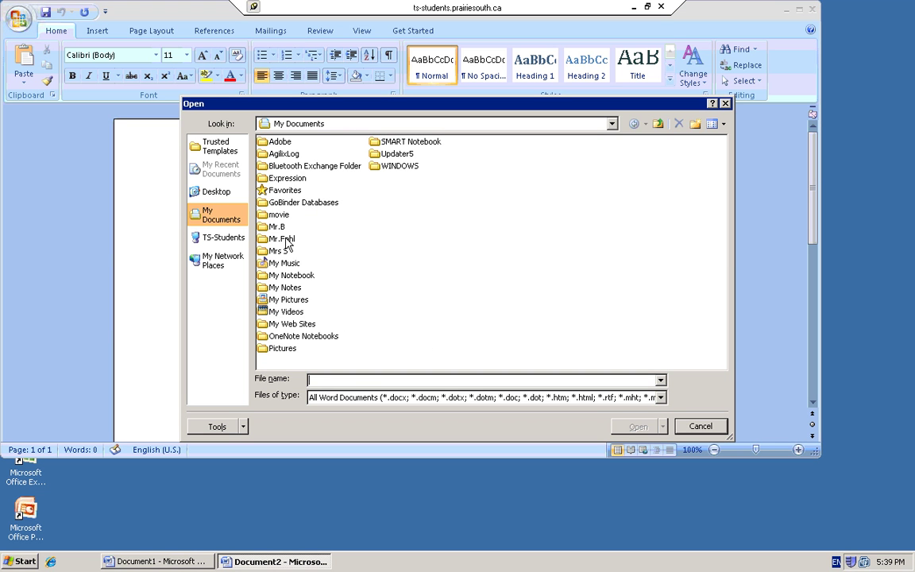
{"action": "left_click", "coordinate": [280, 240]}
{"action": "double_click", "coordinate": [280, 240]}
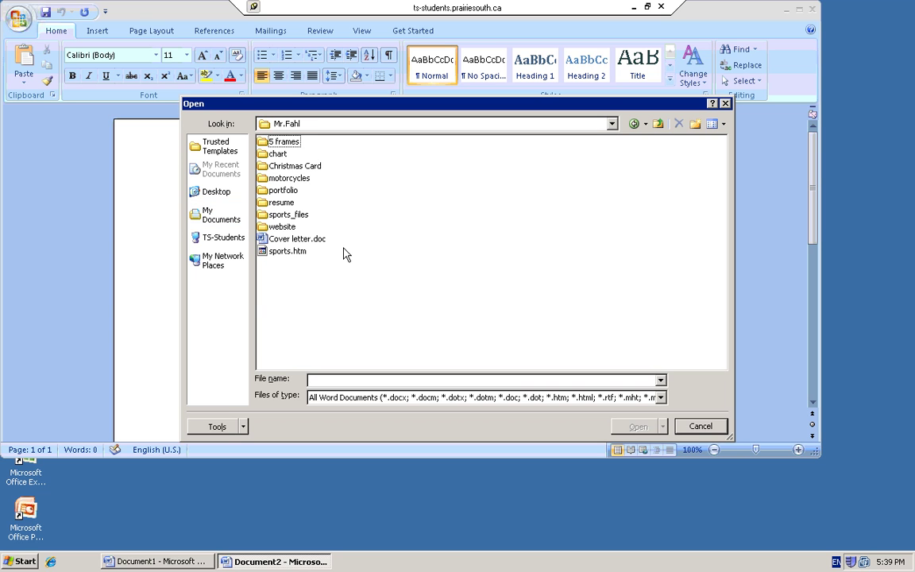
{"action": "left_click", "coordinate": [297, 240]}
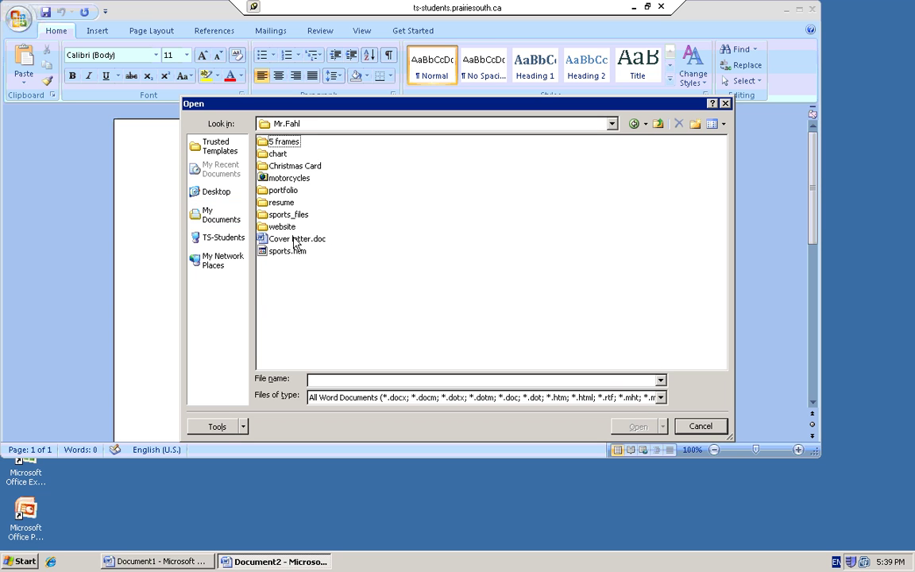
{"action": "left_click", "coordinate": [701, 427]}
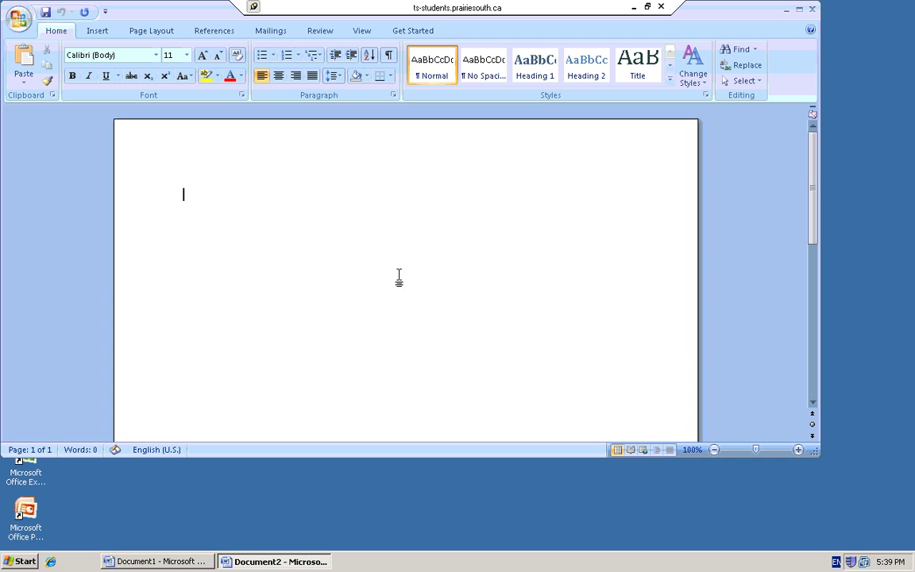
{"action": "left_click", "coordinate": [787, 11]}
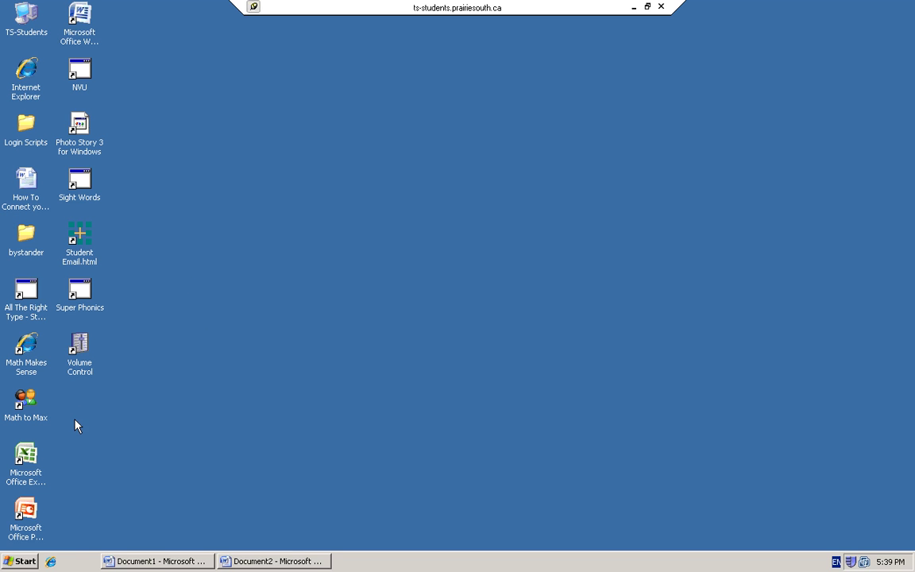
- Explore the student's network drive J: in the file explorer and minimize the window
{"action": "right_click", "coordinate": [16, 460]}
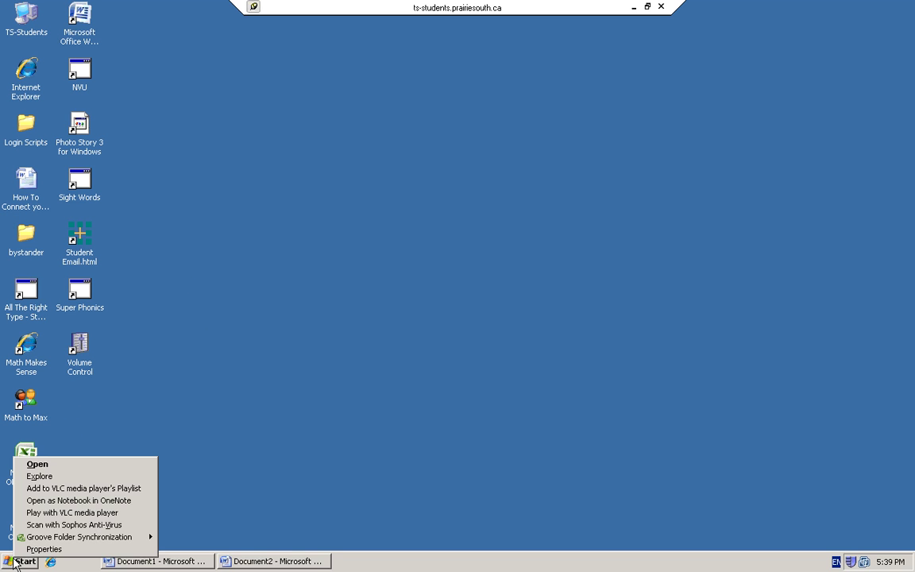
{"action": "left_click", "coordinate": [37, 477]}
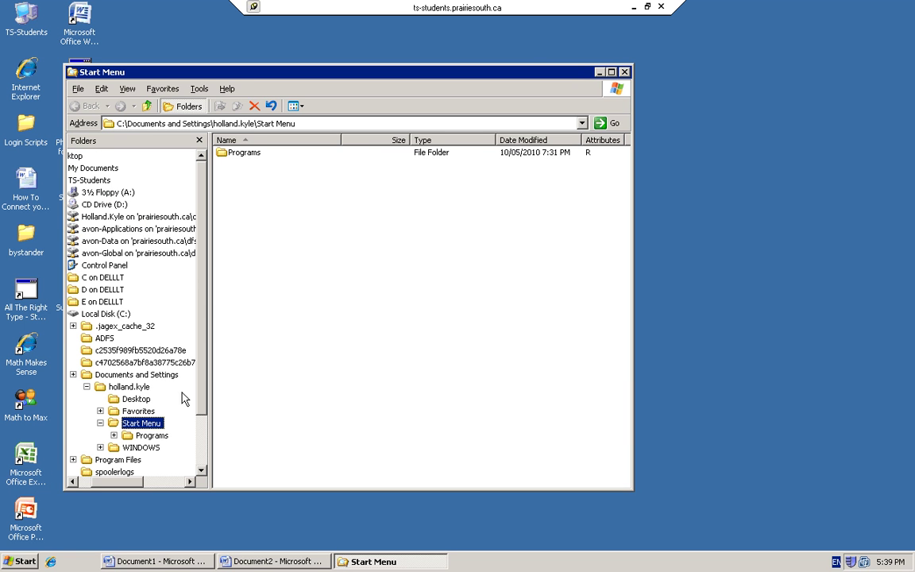
{"action": "left_click", "coordinate": [139, 216]}
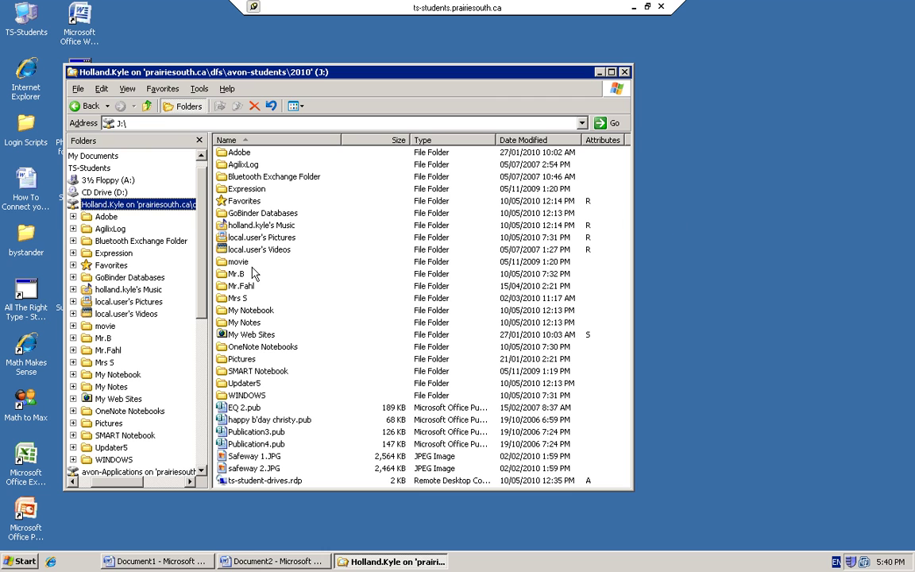
{"action": "left_click", "coordinate": [599, 72]}
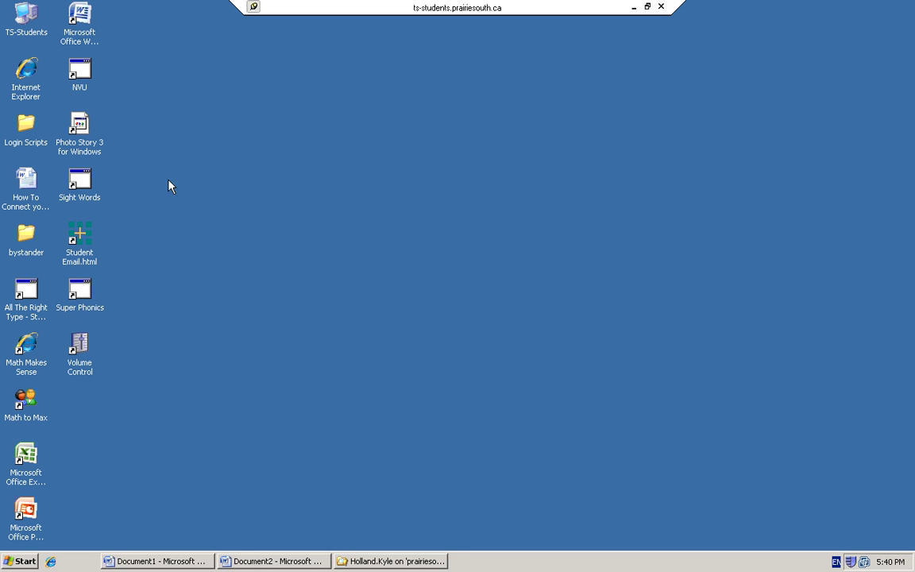
- Open the Login Scripts folder on the remote desktop, select the avonlea.vbs script and minimize the folder window
{"action": "double_click", "coordinate": [25, 131]}
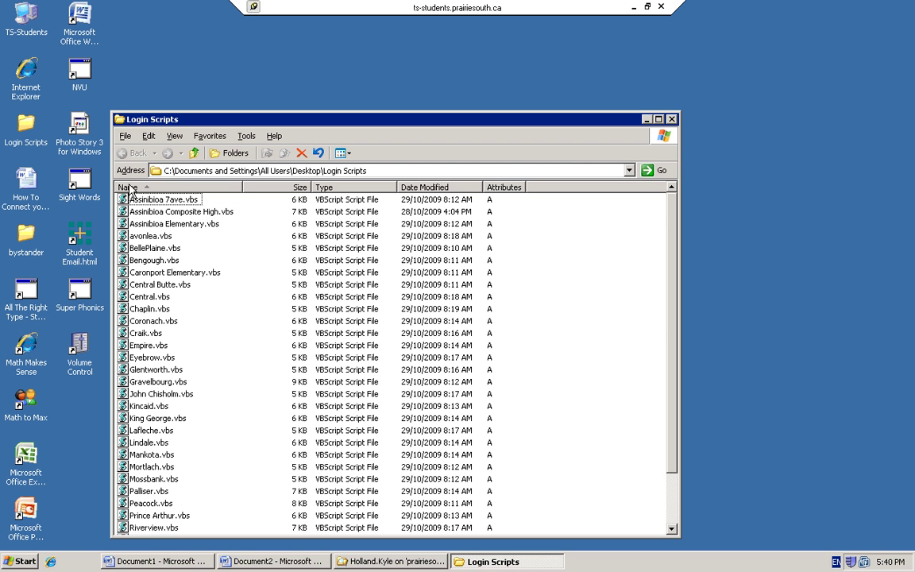
{"action": "left_click", "coordinate": [144, 238]}
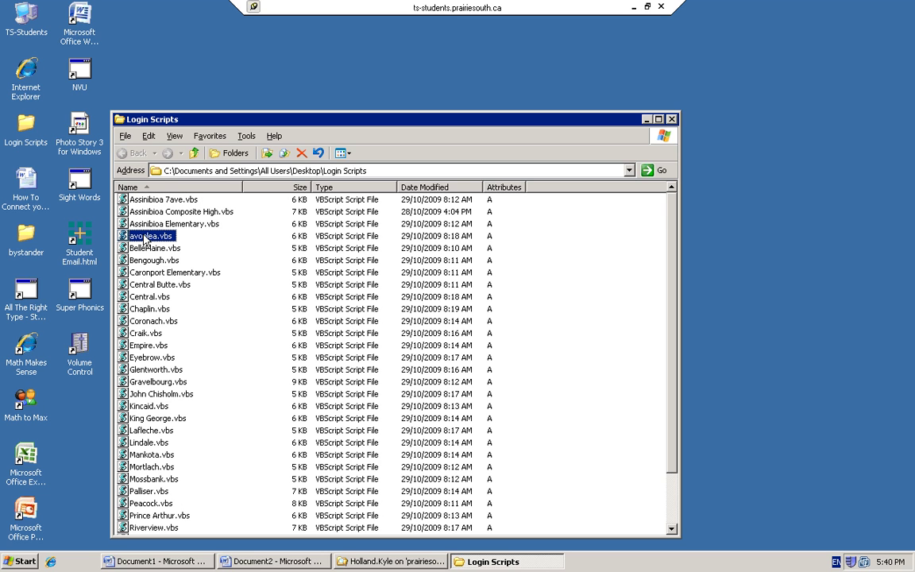
{"action": "left_click", "coordinate": [646, 119]}
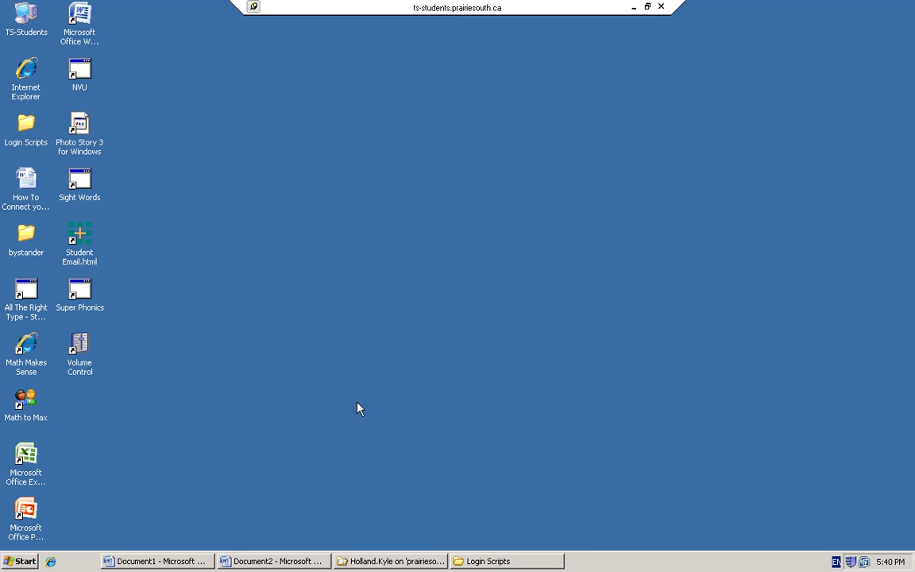
- Restore the network drive window and view the contents of the avon-Global drive M:
{"action": "left_click", "coordinate": [425, 566]}
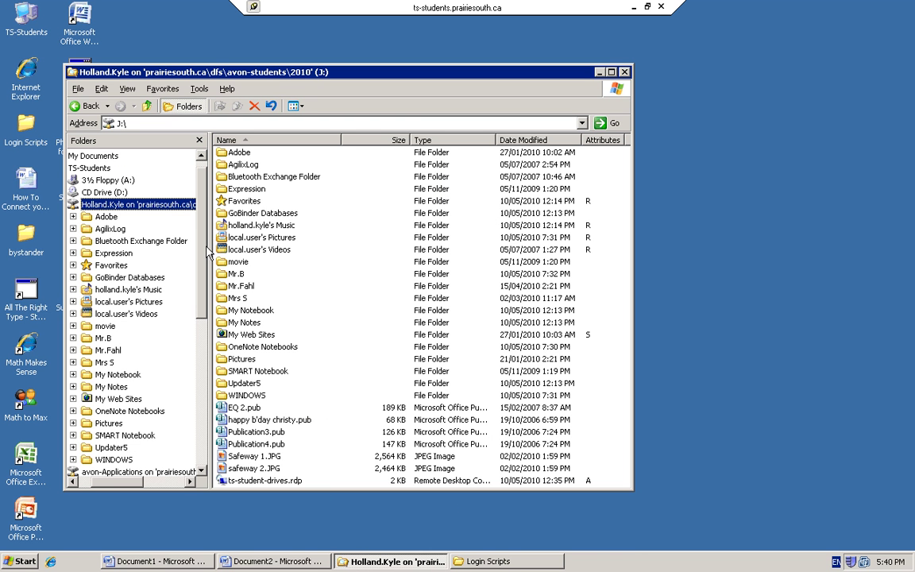
{"action": "scroll", "coordinate": [199, 273], "scroll_direction": "down", "scroll_amount": 5}
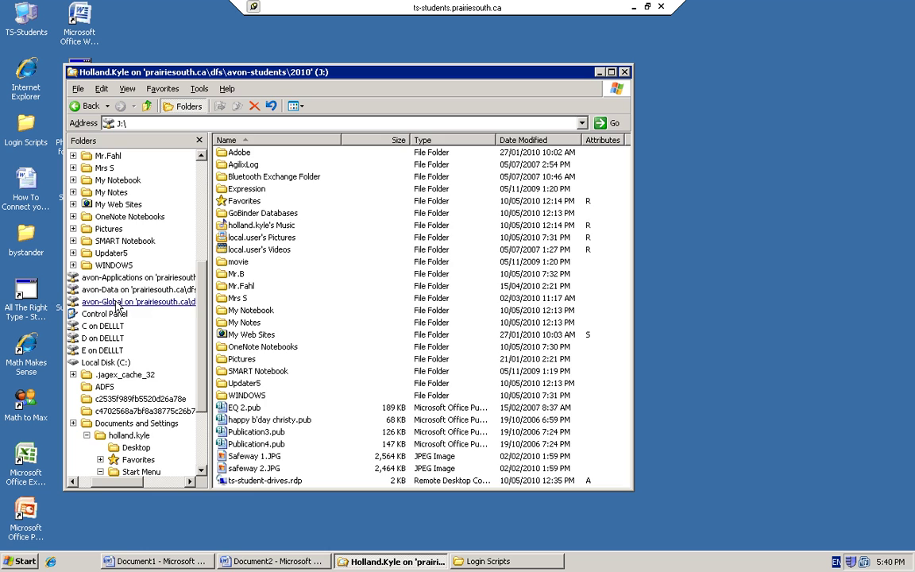
{"action": "left_click", "coordinate": [127, 278]}
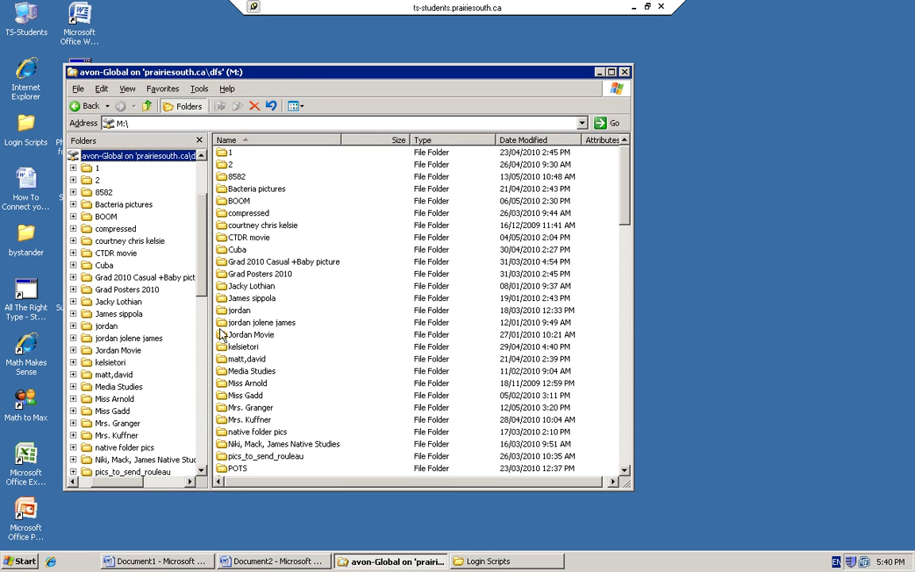
{"action": "left_click_drag", "start_coordinate": [203, 244], "coordinate": [204, 217]}
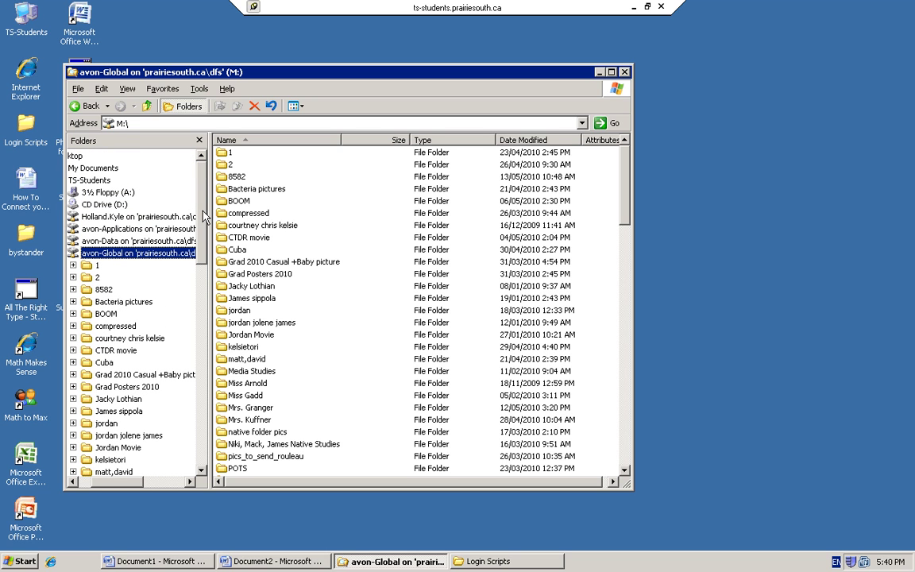
- View the avon-Data drive L:, single out its Assignments and Inbox folders, and close the explorer window
{"action": "left_click", "coordinate": [149, 241]}
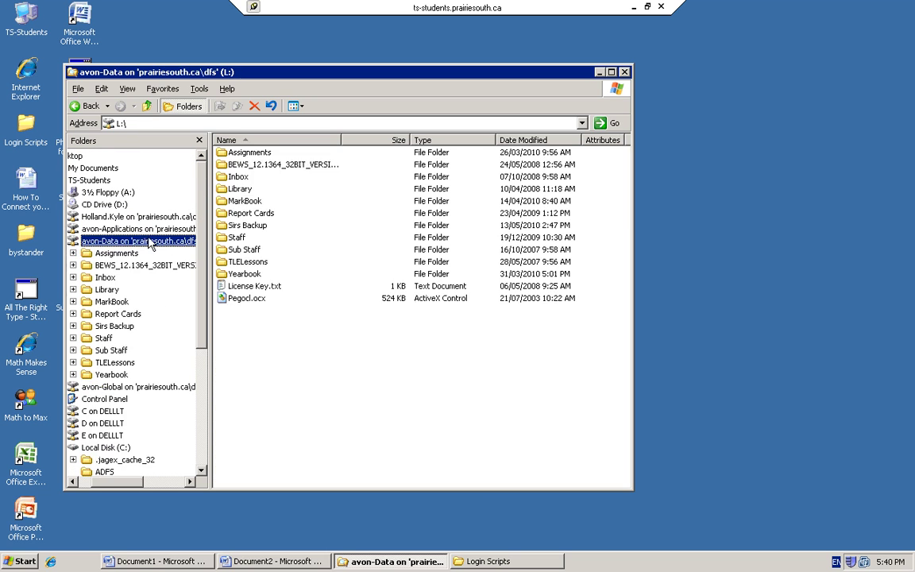
{"action": "left_click", "coordinate": [255, 153]}
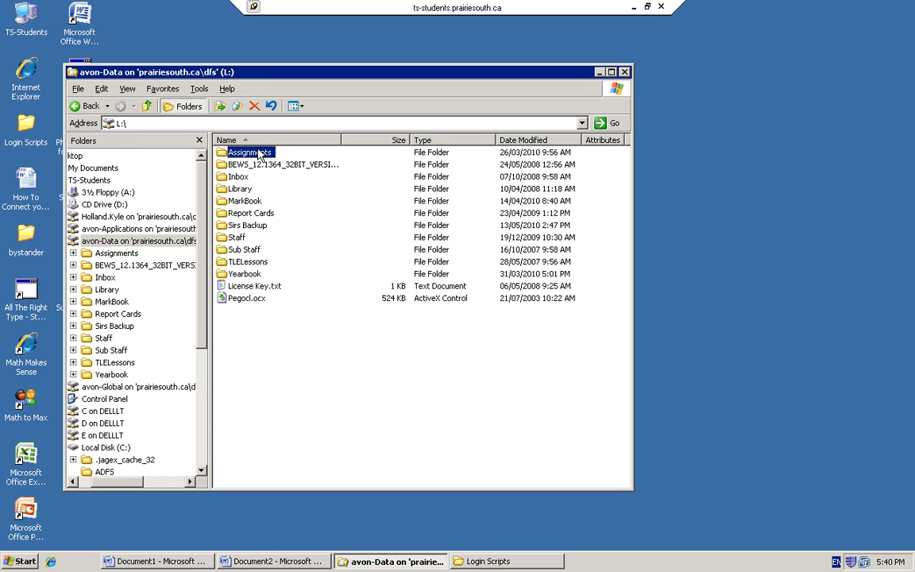
{"action": "left_click", "coordinate": [239, 178]}
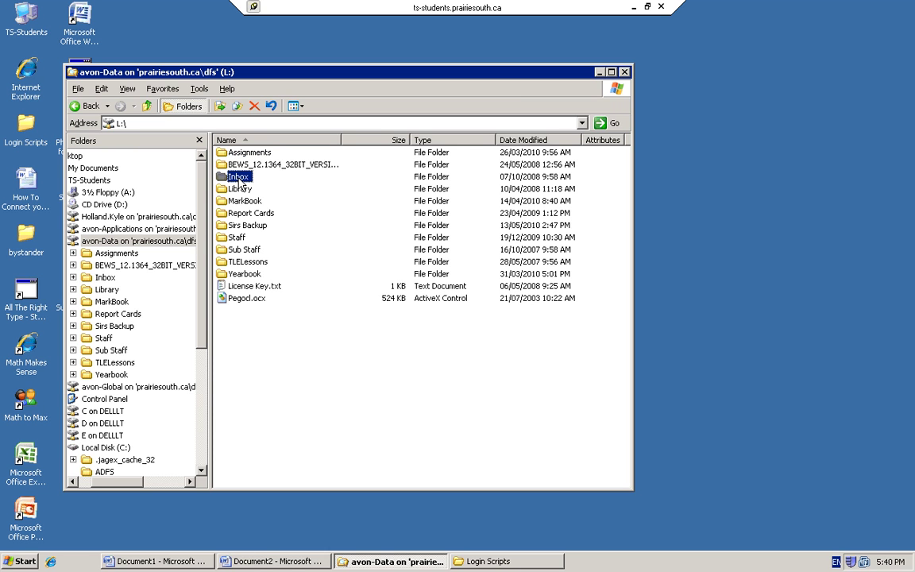
{"action": "left_click", "coordinate": [238, 153]}
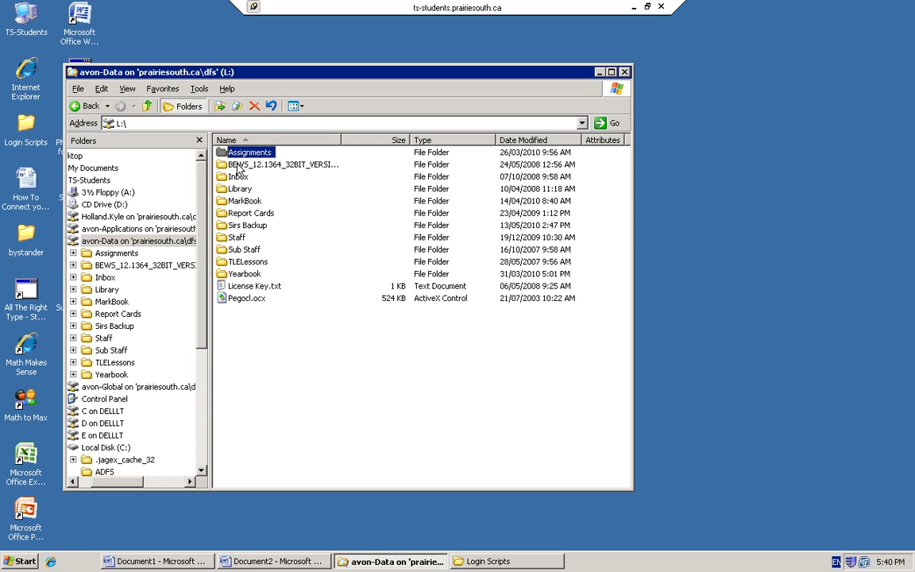
{"action": "left_click", "coordinate": [238, 176]}
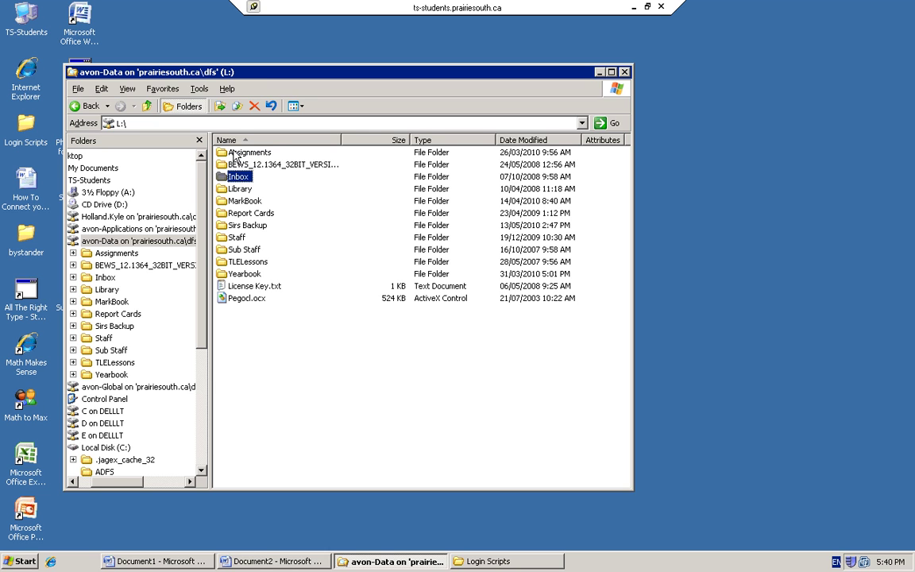
{"action": "left_click", "coordinate": [235, 154]}
{"action": "left_click", "coordinate": [235, 178]}
{"action": "left_click", "coordinate": [624, 72]}
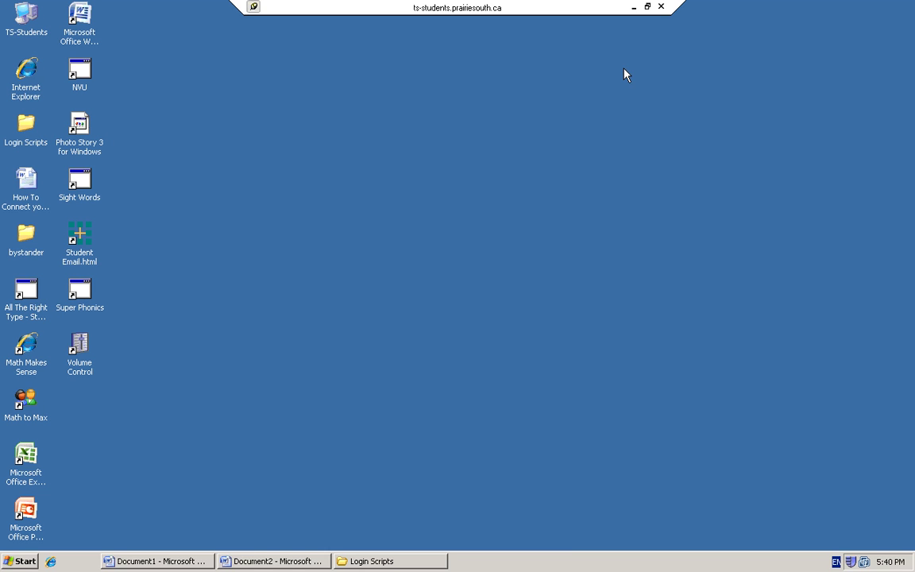
{"action": "double_click", "coordinate": [26, 70]}
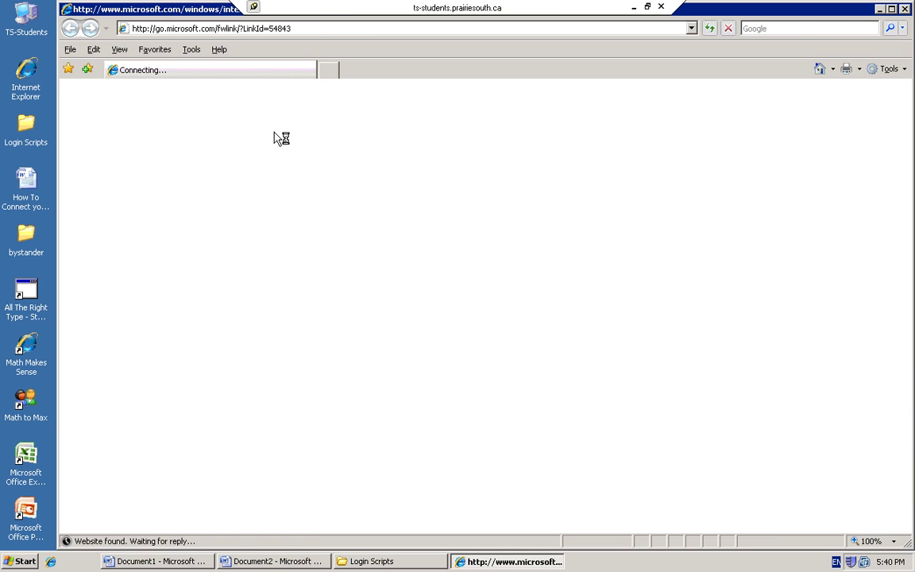
{"action": "left_click", "coordinate": [368, 30]}
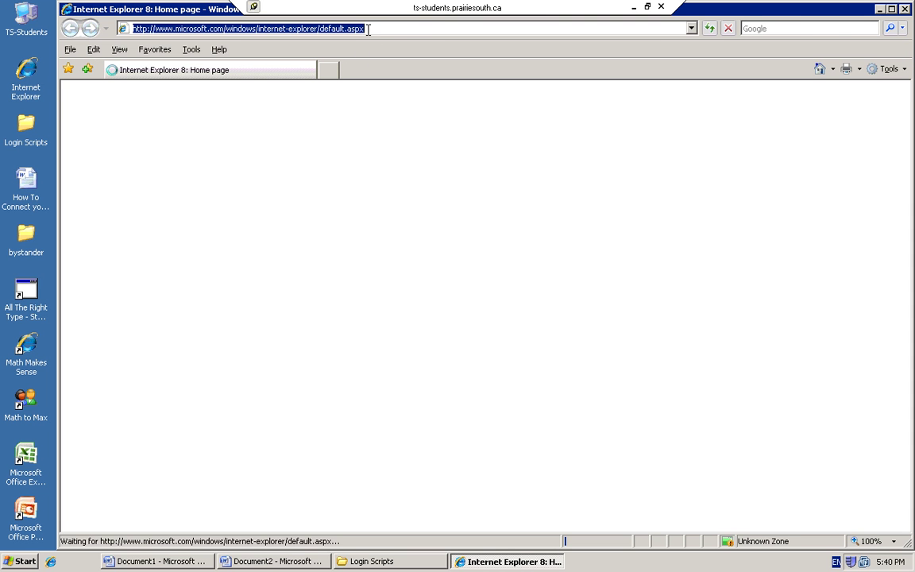
{"action": "type", "text": "www"}
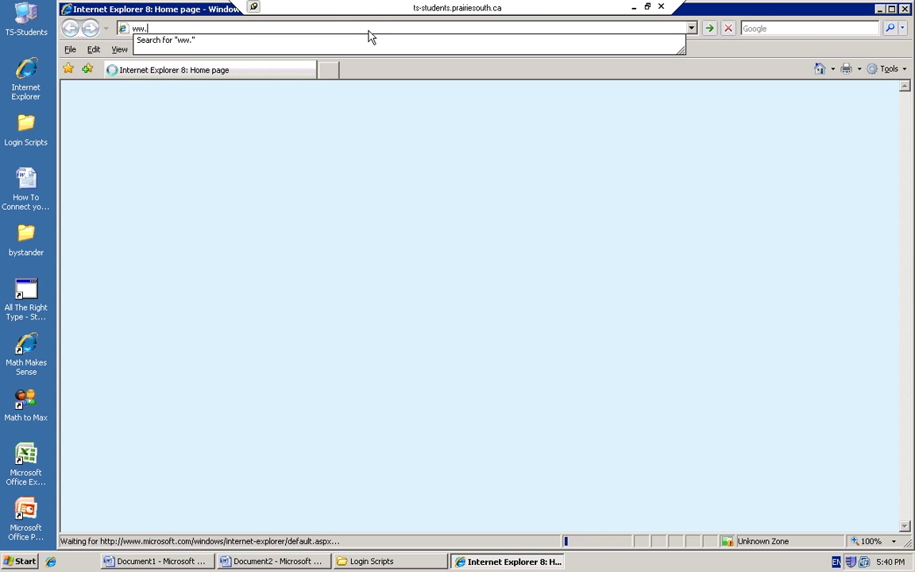
{"action": "type", "text": ".ts"}
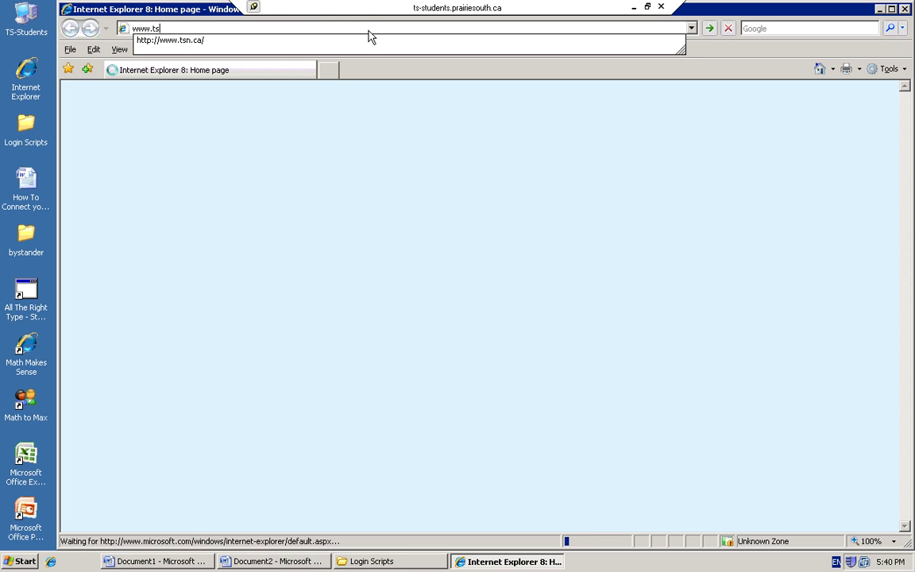
{"action": "type", "text": "n.ca/"}
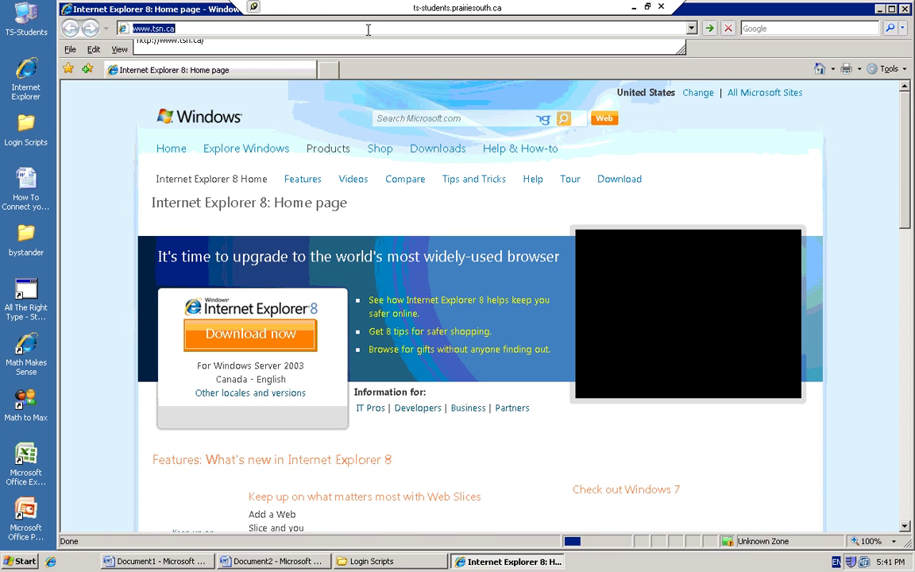
{"action": "key", "text": "Return"}
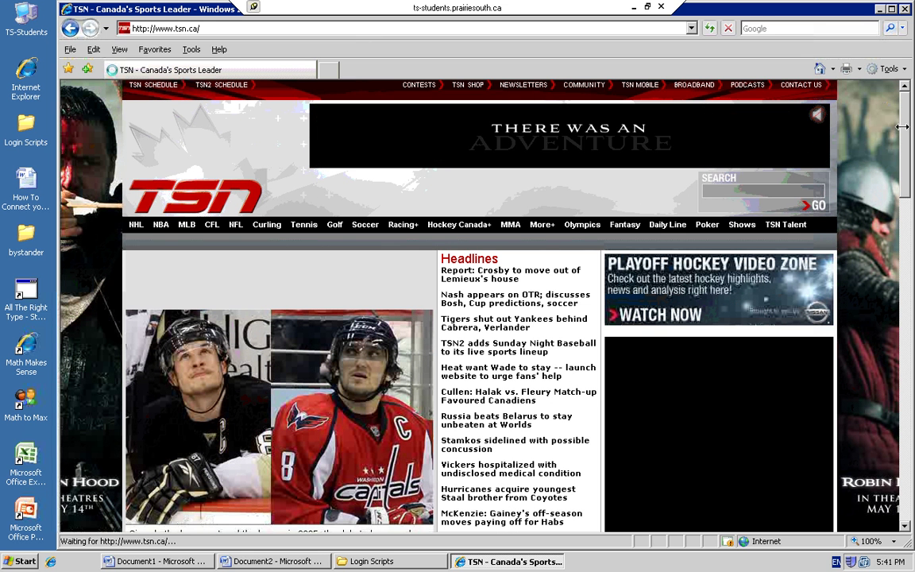
- Look through the TSN home page and the saved favorites, and close Internet Explorer
{"action": "left_click_drag", "start_coordinate": [903, 123], "coordinate": [905, 234]}
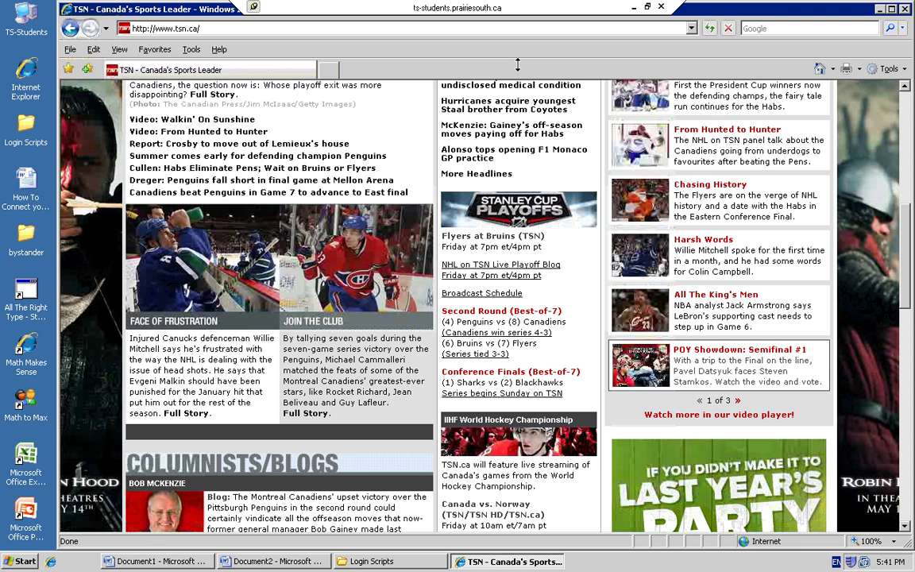
{"action": "left_click", "coordinate": [155, 49]}
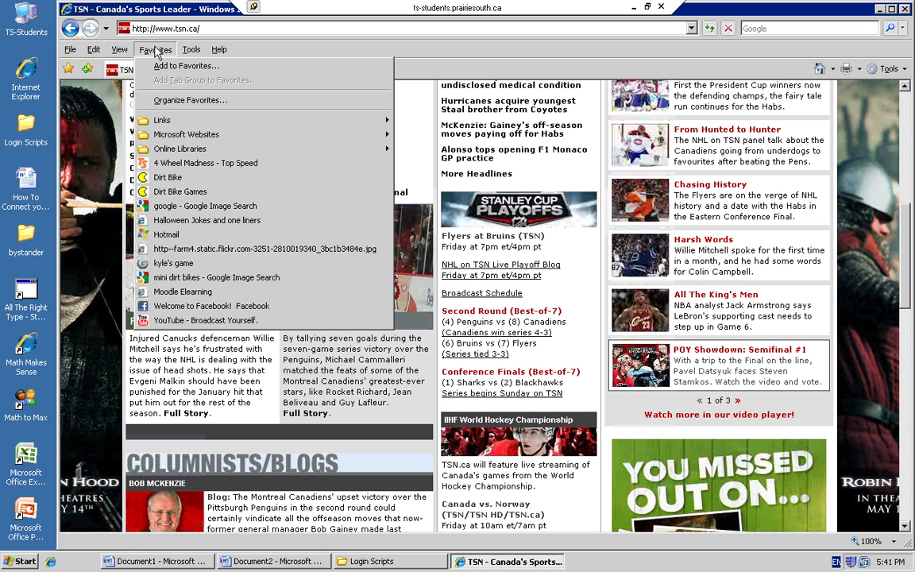
{"action": "left_click", "coordinate": [156, 50]}
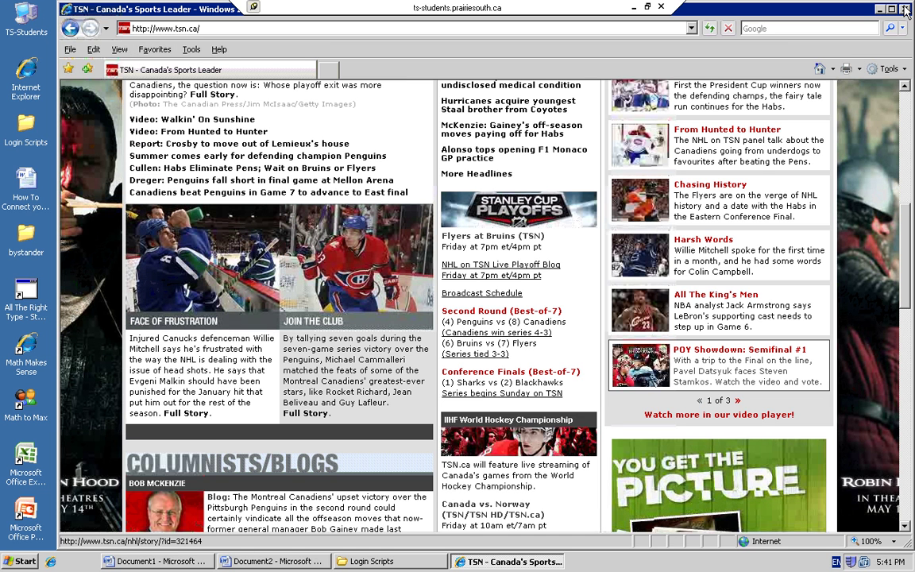
{"action": "left_click", "coordinate": [905, 9]}
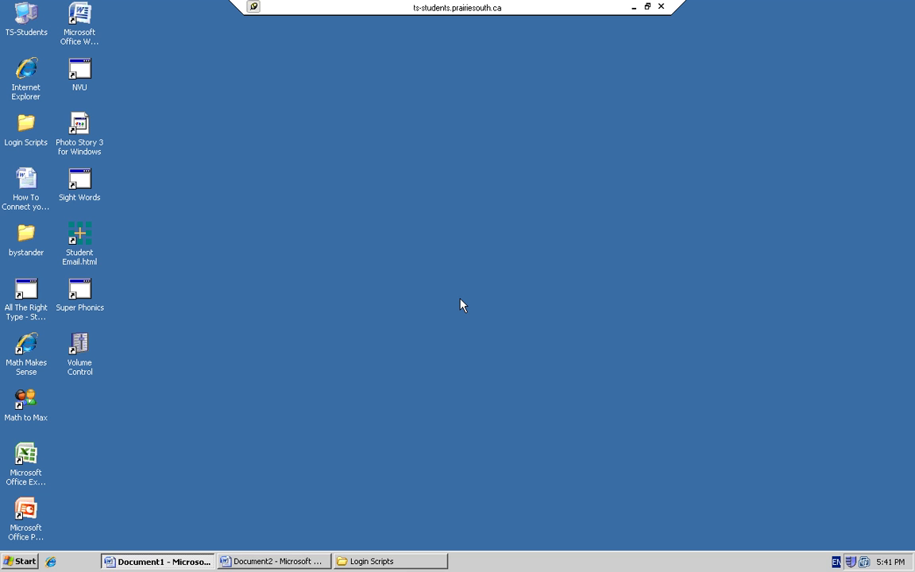
- Close Document2 and Document1 in Word, discarding the changes to Document1
{"action": "left_click", "coordinate": [274, 562]}
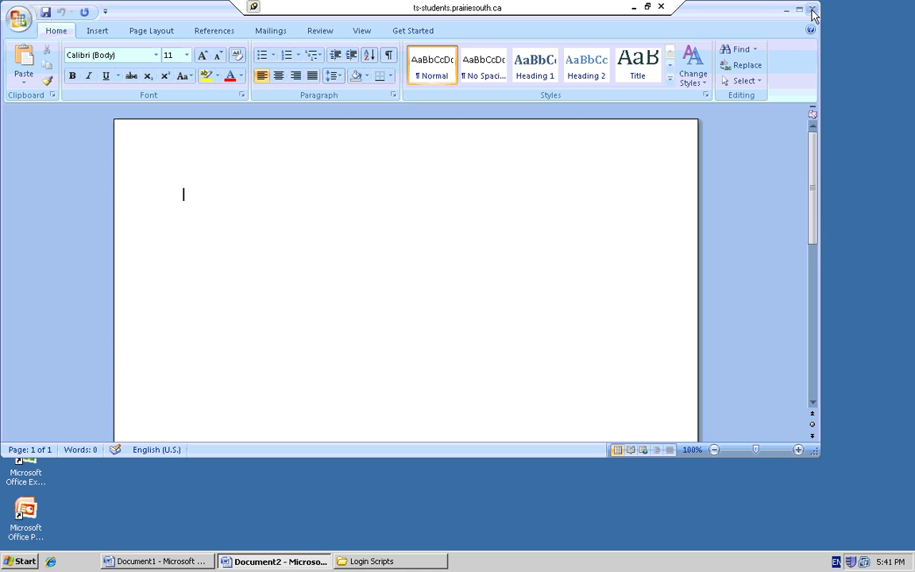
{"action": "left_click", "coordinate": [812, 11]}
{"action": "left_click", "coordinate": [155, 560]}
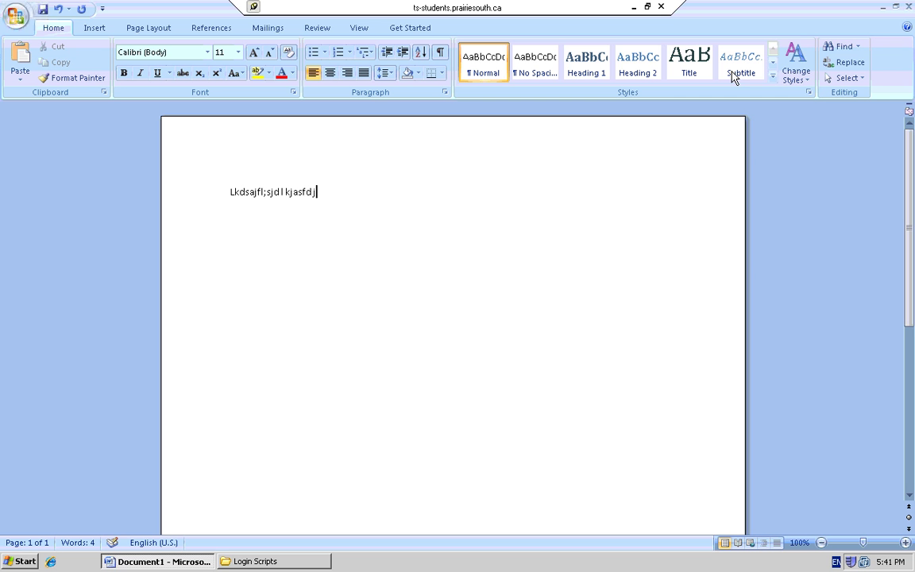
{"action": "left_click", "coordinate": [906, 6]}
{"action": "left_click", "coordinate": [459, 315]}
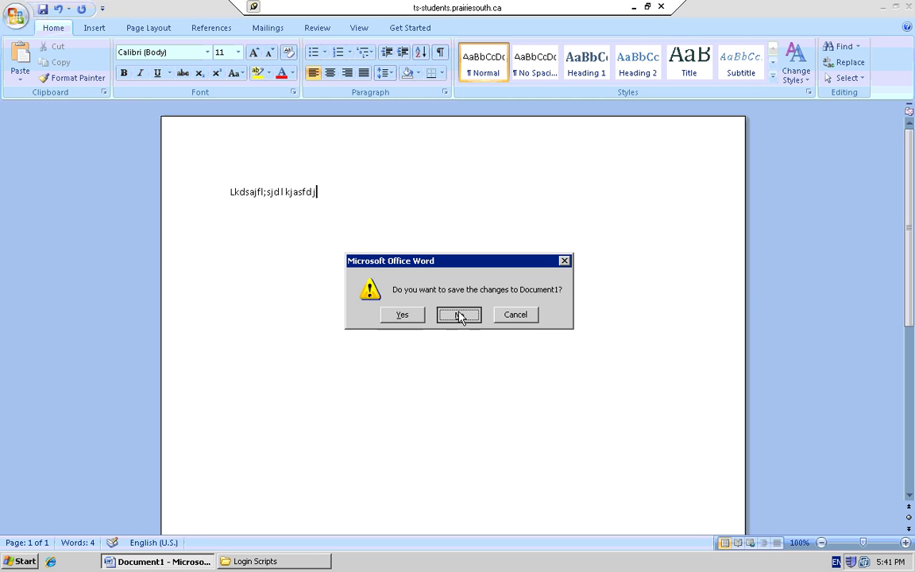
- Cancel disconnecting the remote session, minimize it to view the local Firefox window, and return to the remote desktop
{"action": "left_click", "coordinate": [662, 7]}
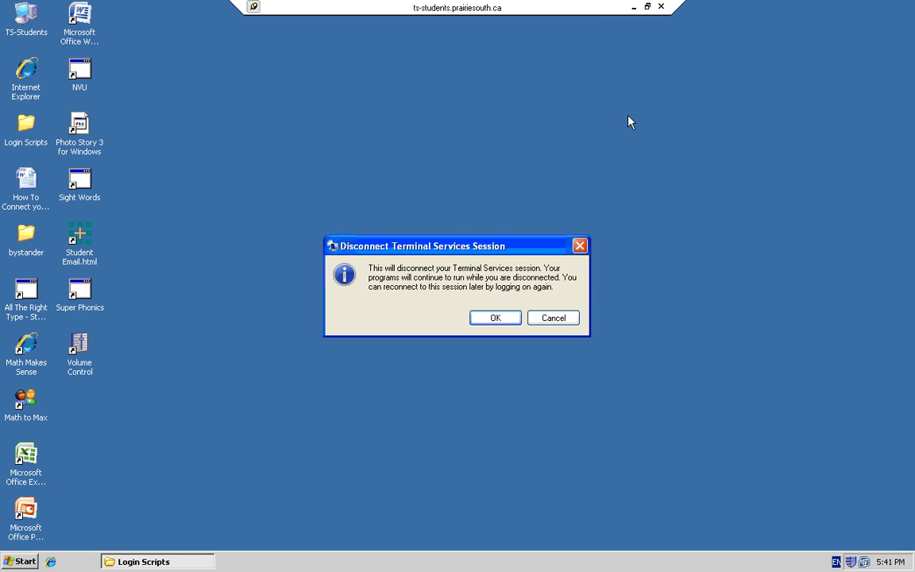
{"action": "left_click", "coordinate": [565, 320]}
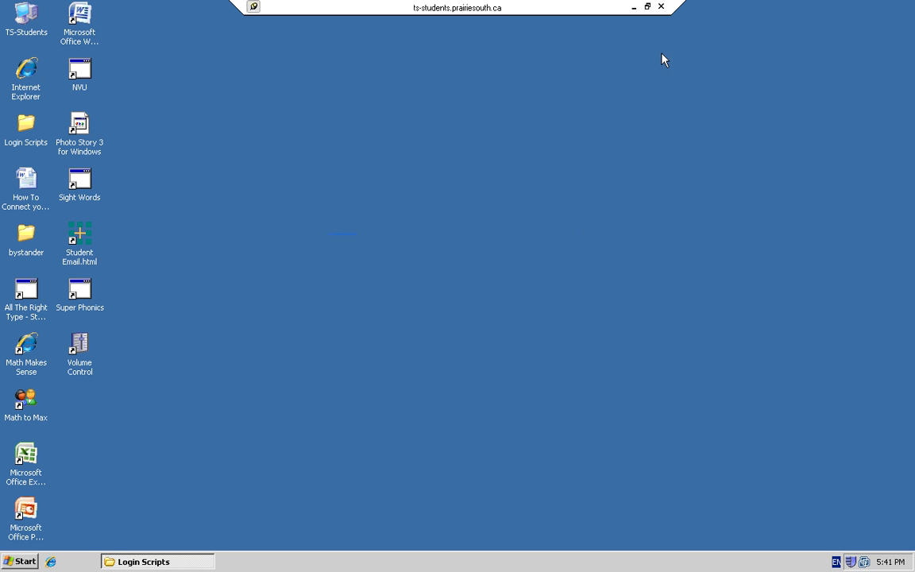
{"action": "left_click", "coordinate": [634, 8]}
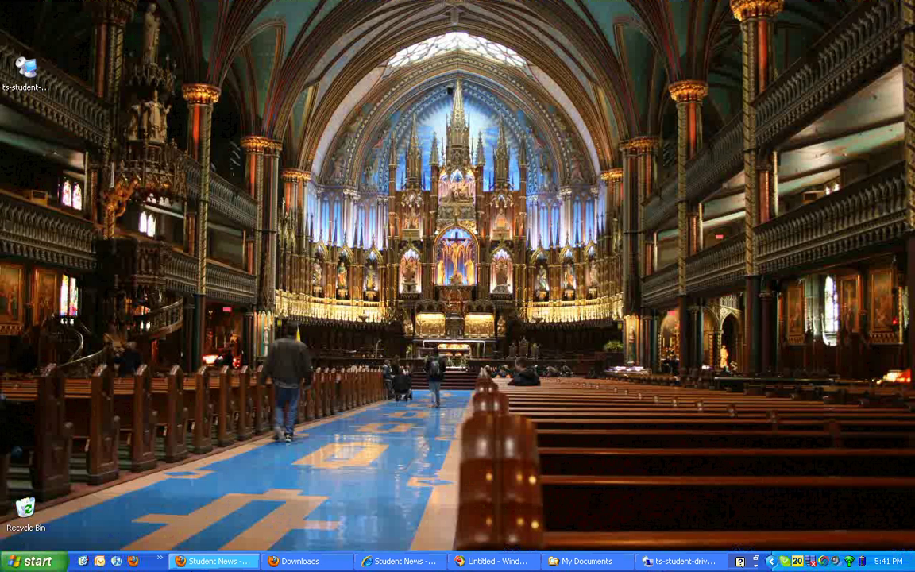
{"action": "left_click", "coordinate": [213, 561]}
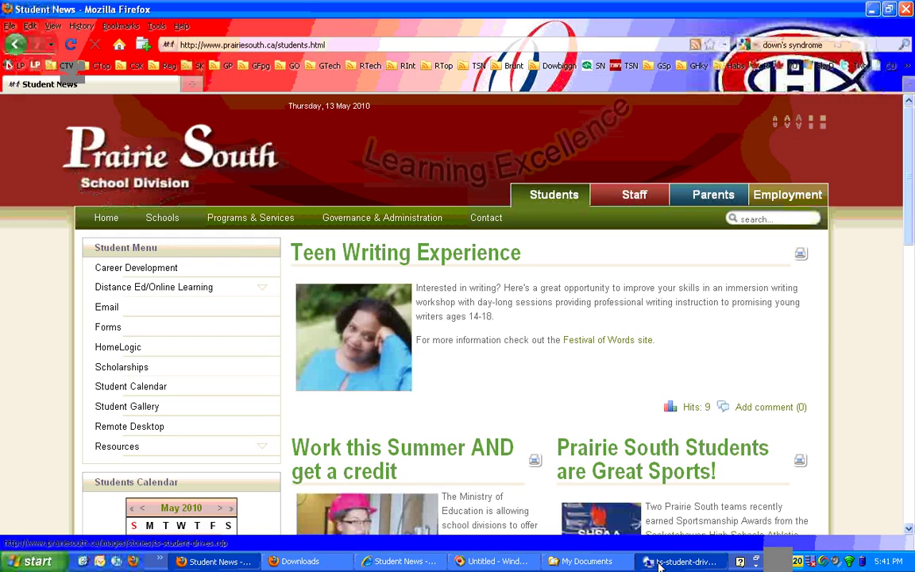
{"action": "left_click", "coordinate": [658, 561]}
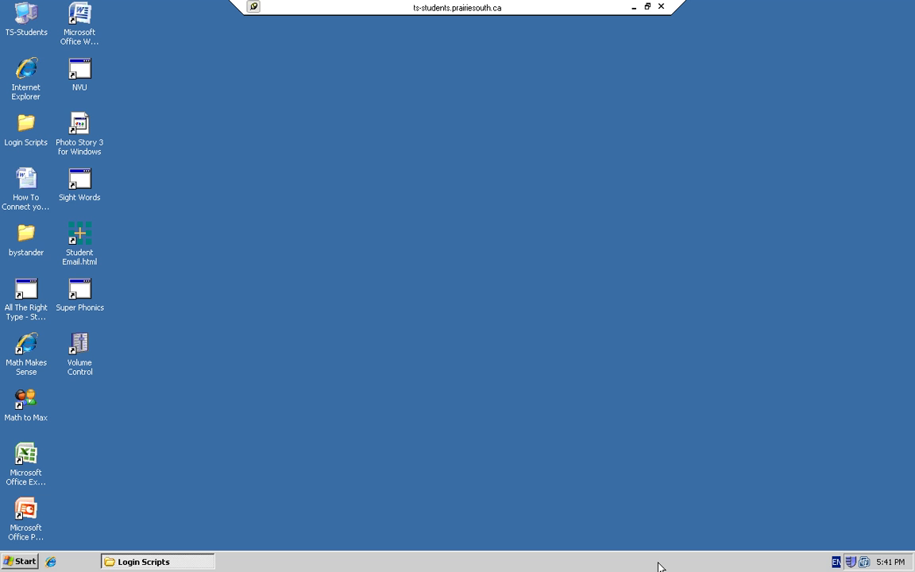
- Start disconnecting the ts-students.prairiesouth.ca Terminal Services session
{"action": "left_click", "coordinate": [661, 6]}
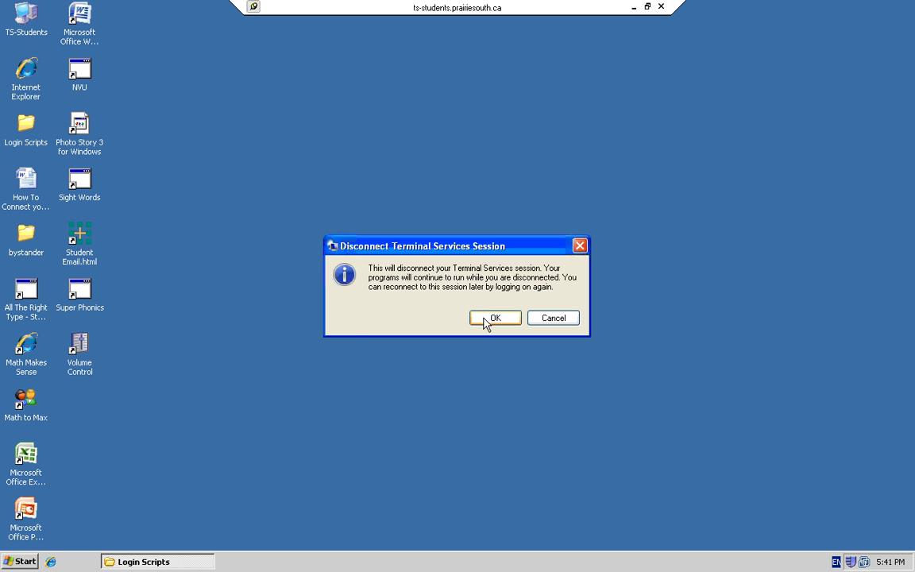